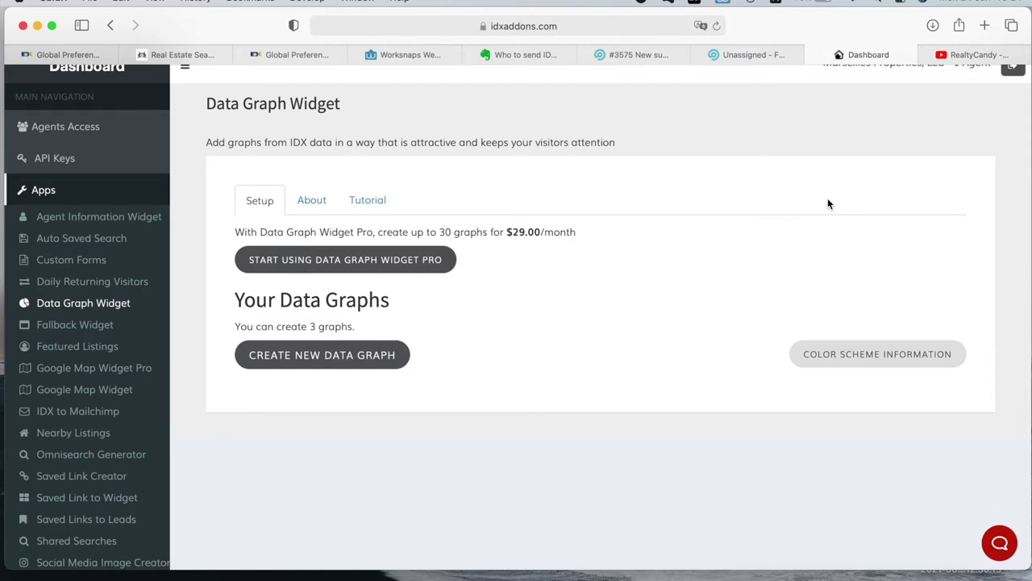
# - View the About description, scroll through the Tutorial's sample graph, then leave the tutorial
pyautogui.click(310, 199)
pyautogui.scroll(-1, 620, 230)
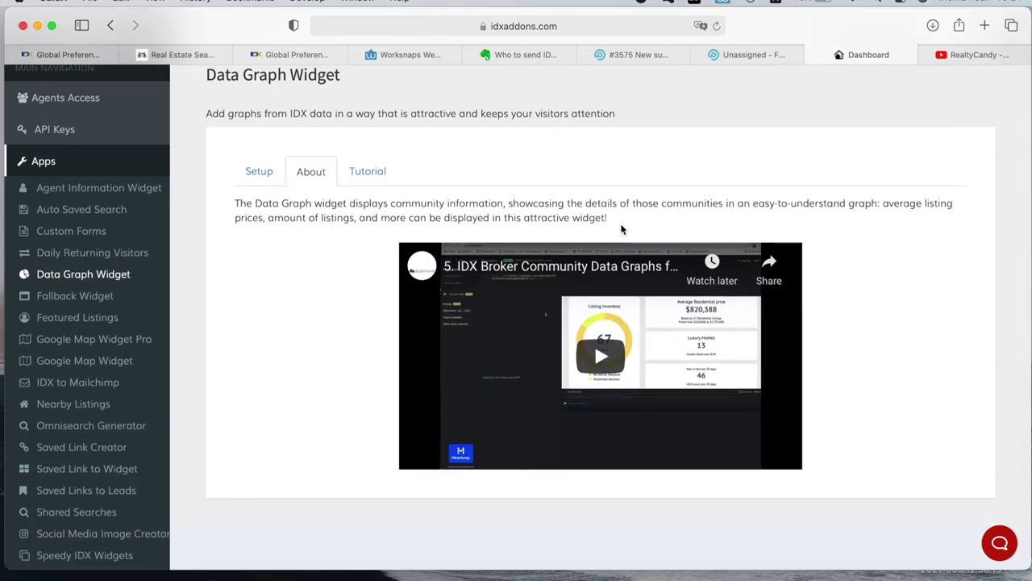
pyautogui.click(367, 171)
pyautogui.scroll(-1, 749, 302)
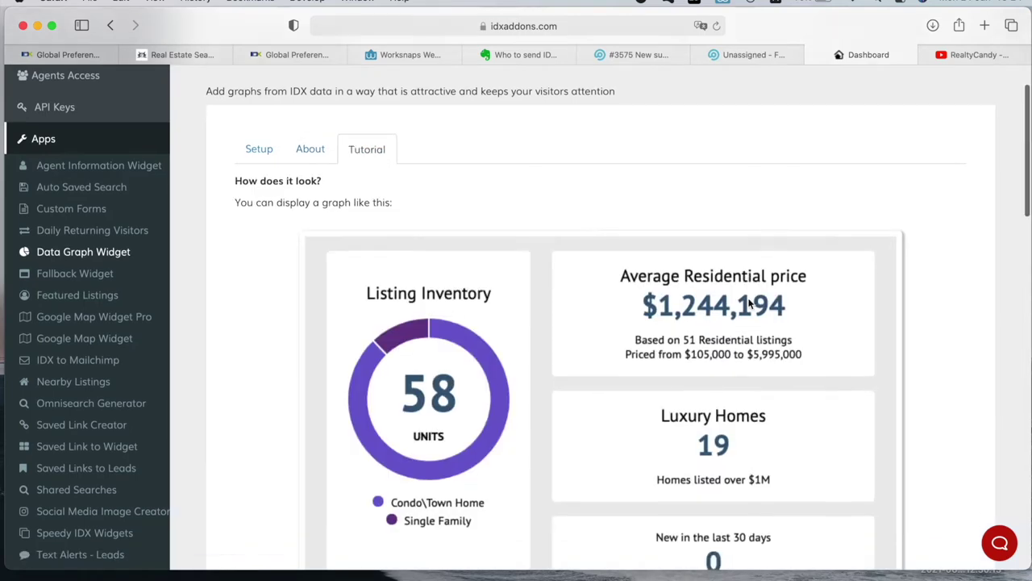
pyautogui.scroll(-3, 748, 305)
pyautogui.scroll(4, 556, 261)
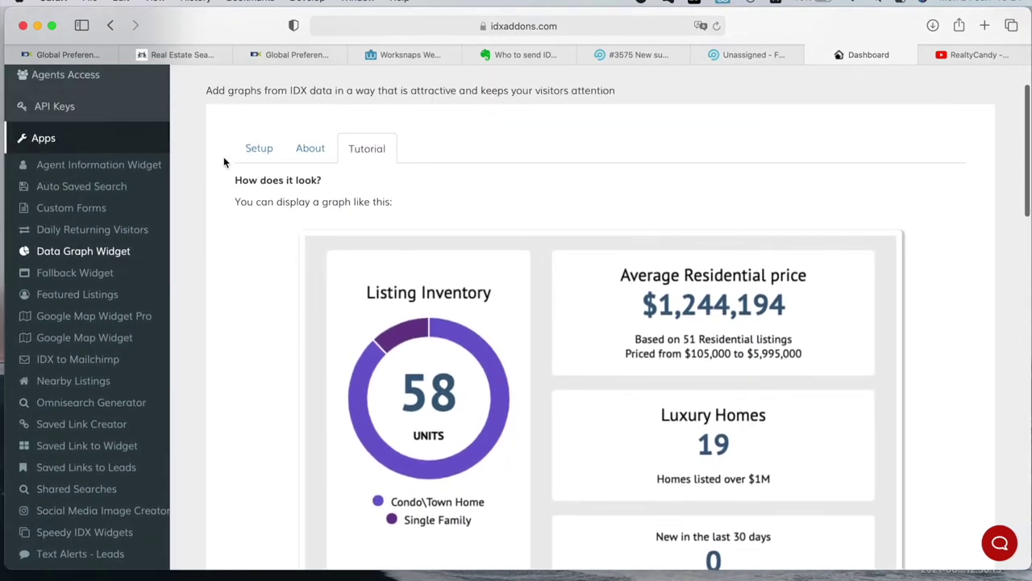
pyautogui.scroll(2, 260, 142)
pyautogui.scroll(-5, 440, 177)
pyautogui.scroll(1, 440, 178)
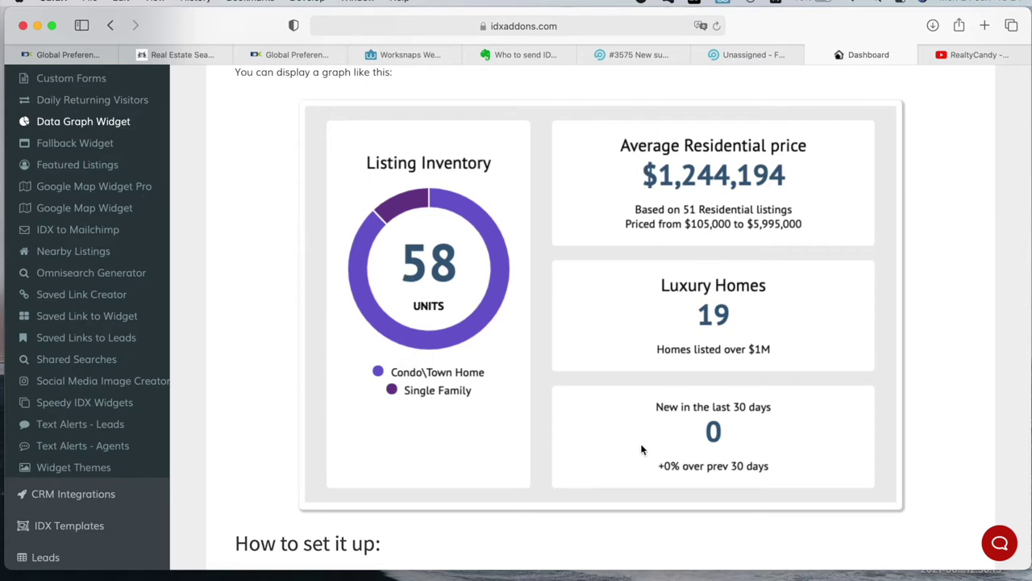
pyautogui.scroll(10, 642, 449)
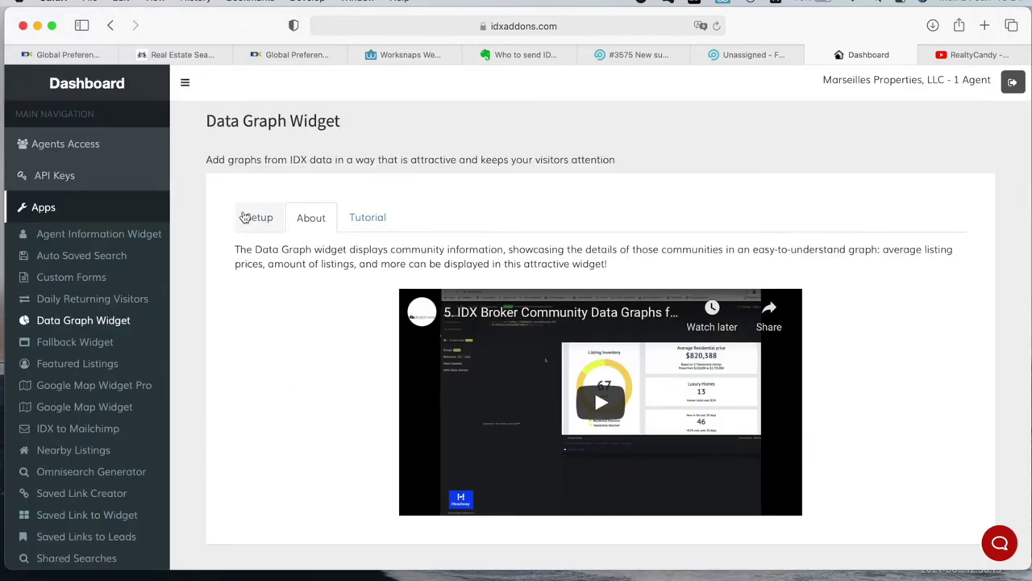
pyautogui.click(244, 216)
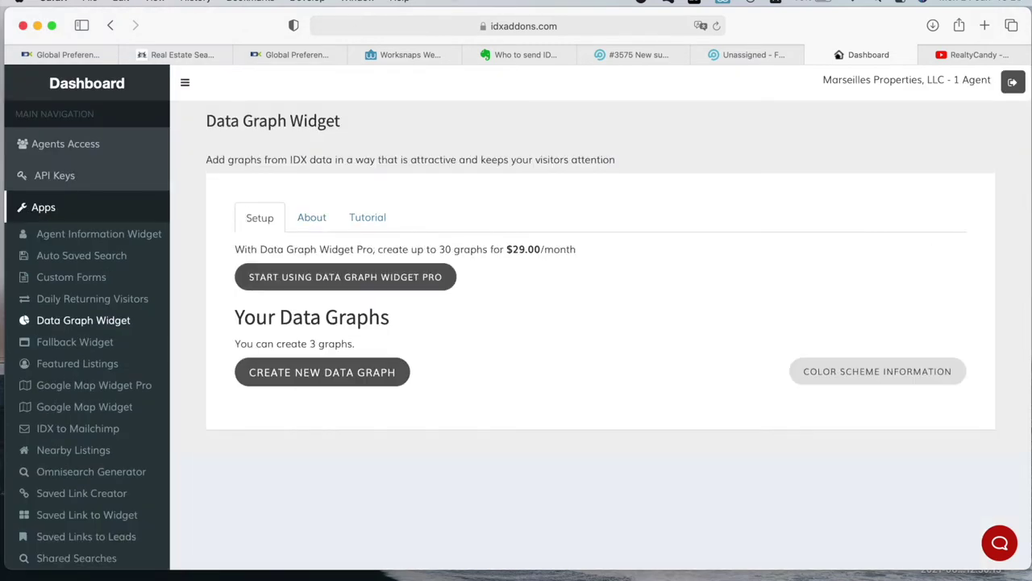
# - Check the note about creating three graphs, then open the Create New Data Graph form
pyautogui.tripleClick(324, 342)
pyautogui.click(323, 341)
pyautogui.scroll(-2, 643, 250)
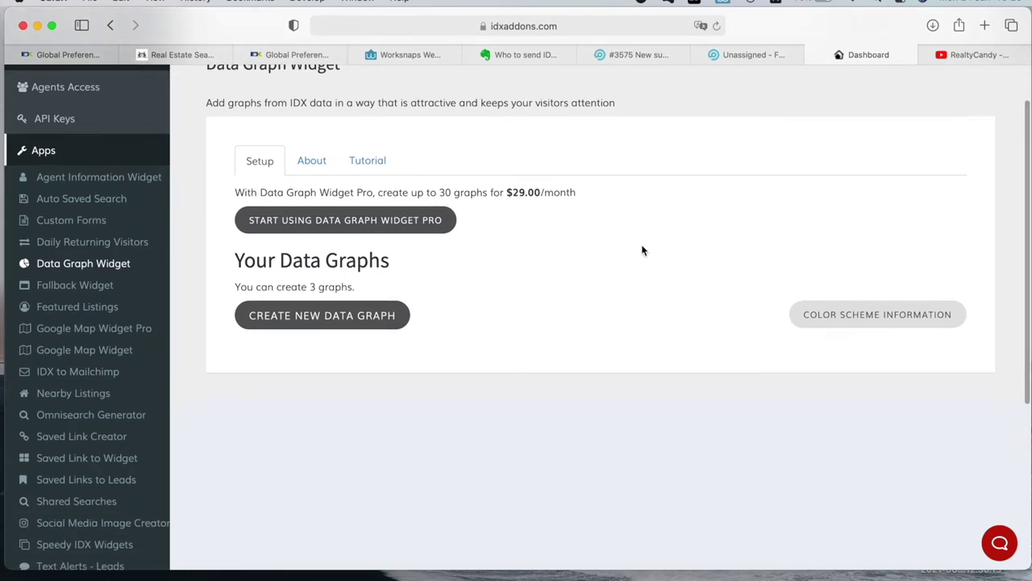
pyautogui.click(356, 328)
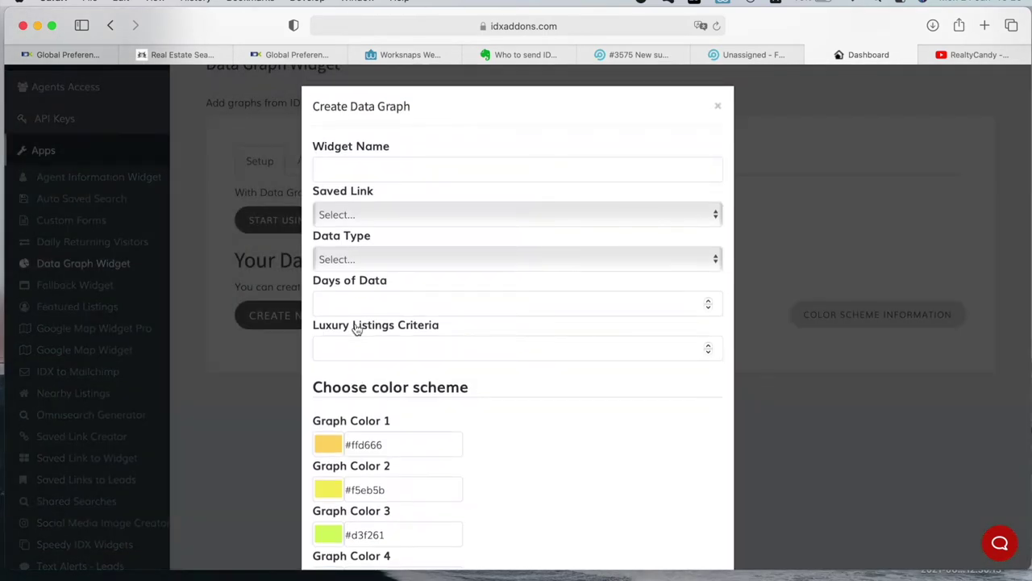
# - Name the widget 'test' and choose East Haven Condos For Sale as the saved link
pyautogui.click(400, 168)
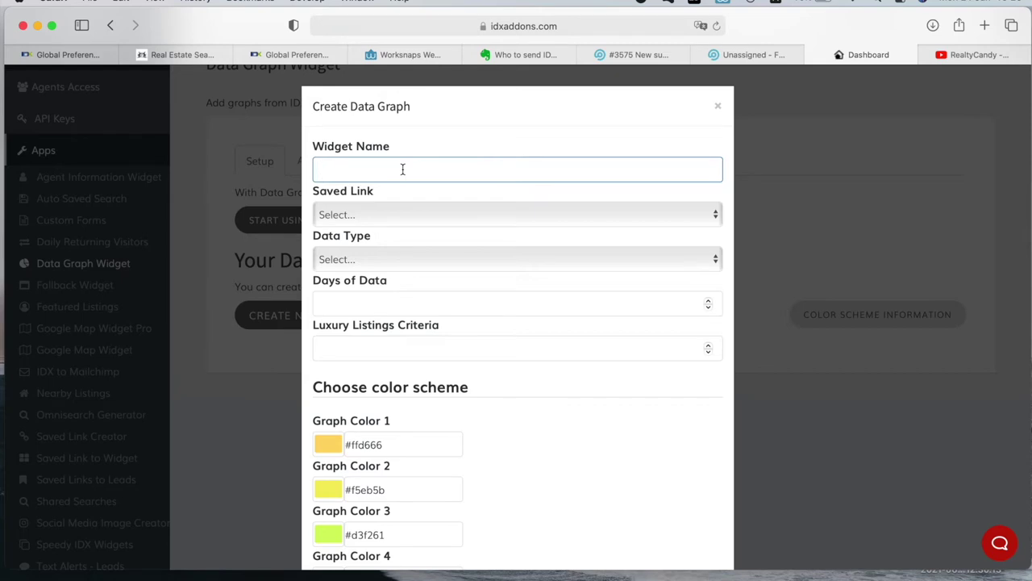
pyautogui.write('test')
pyautogui.click(356, 210)
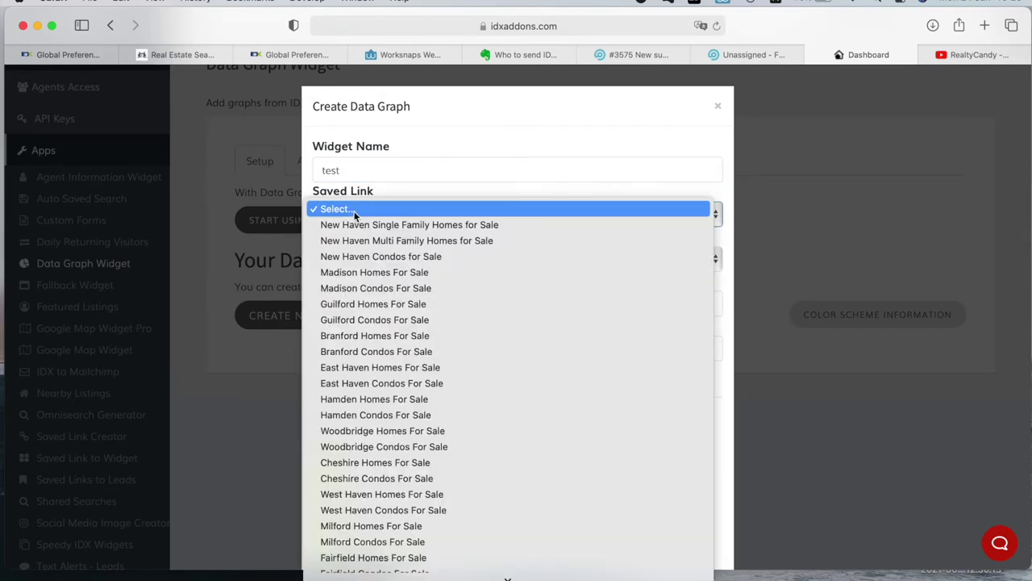
pyautogui.click(379, 189)
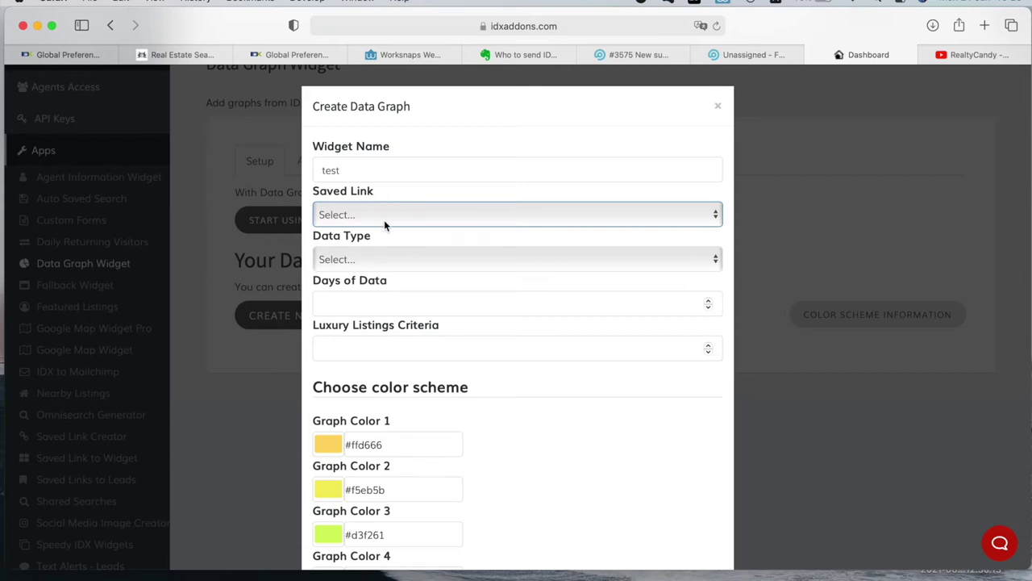
pyautogui.click(383, 215)
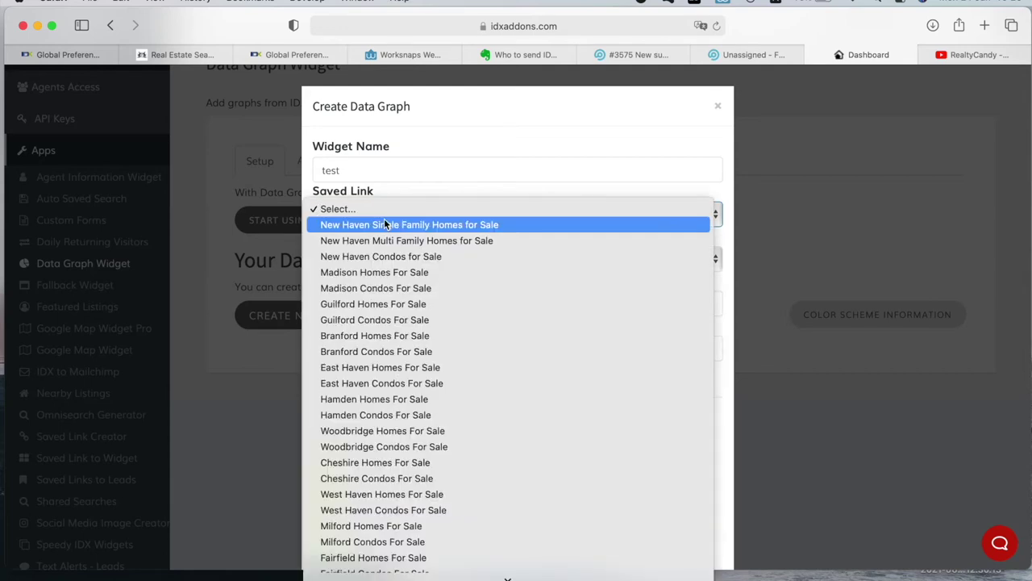
pyautogui.click(390, 383)
# - Set the graph's Data Type to Sold Data
pyautogui.click(362, 256)
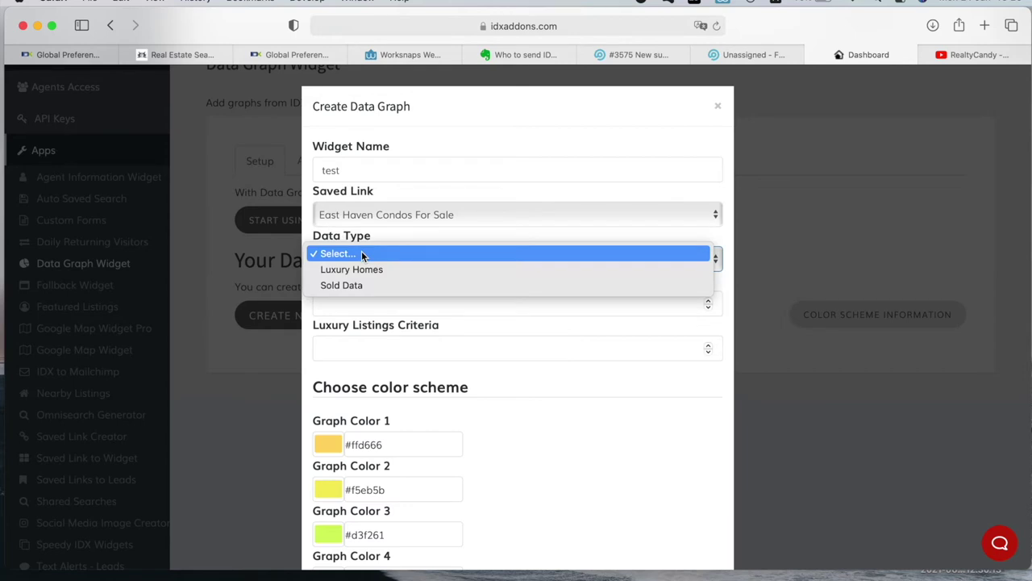
pyautogui.click(399, 240)
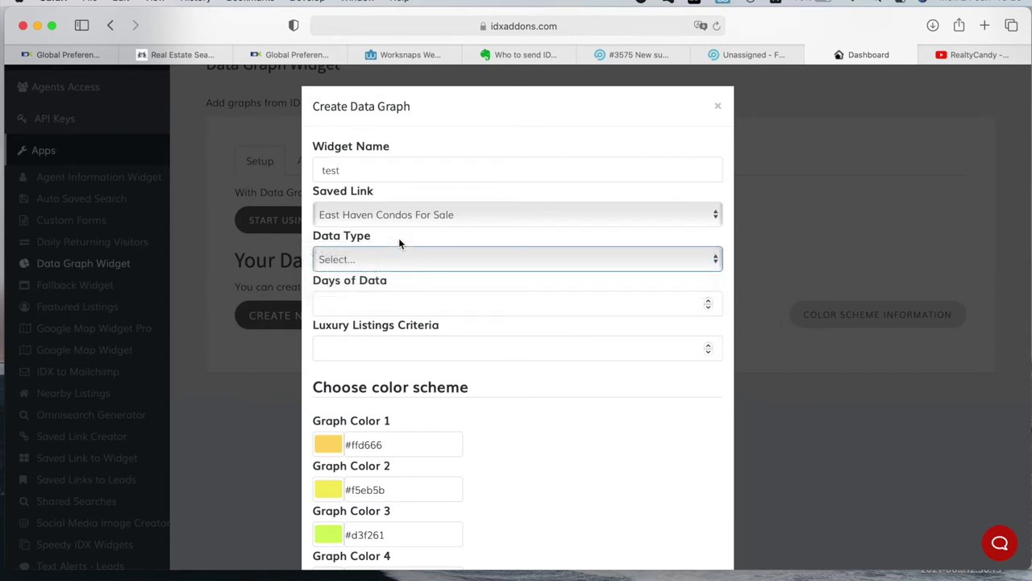
pyautogui.click(399, 256)
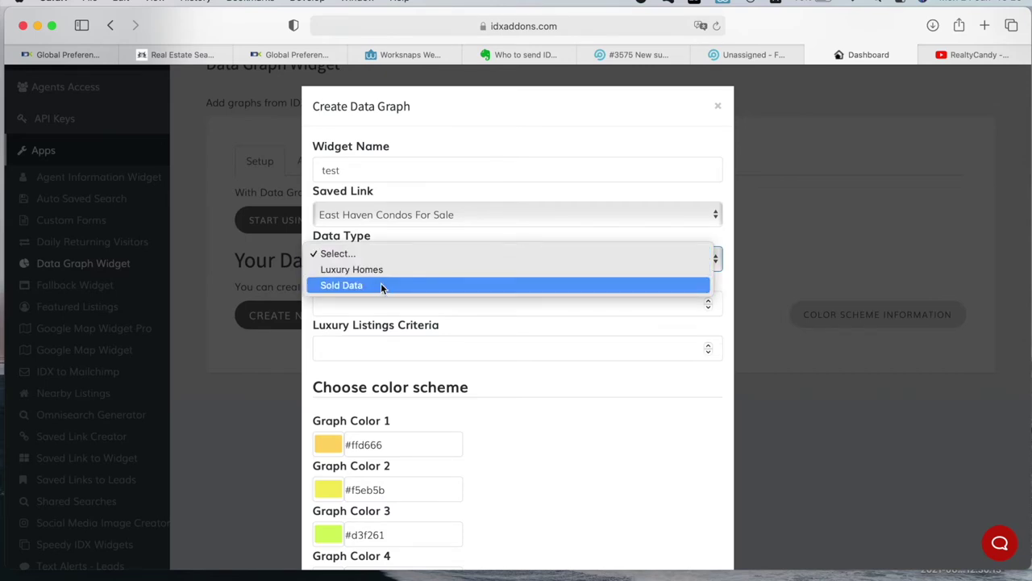
pyautogui.click(467, 256)
pyautogui.click(467, 256)
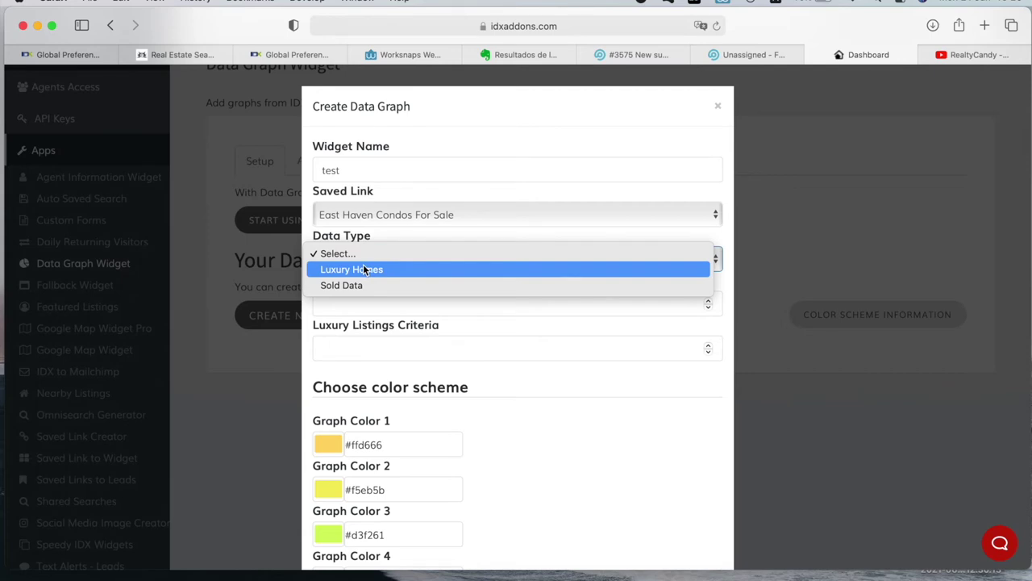
pyautogui.click(359, 285)
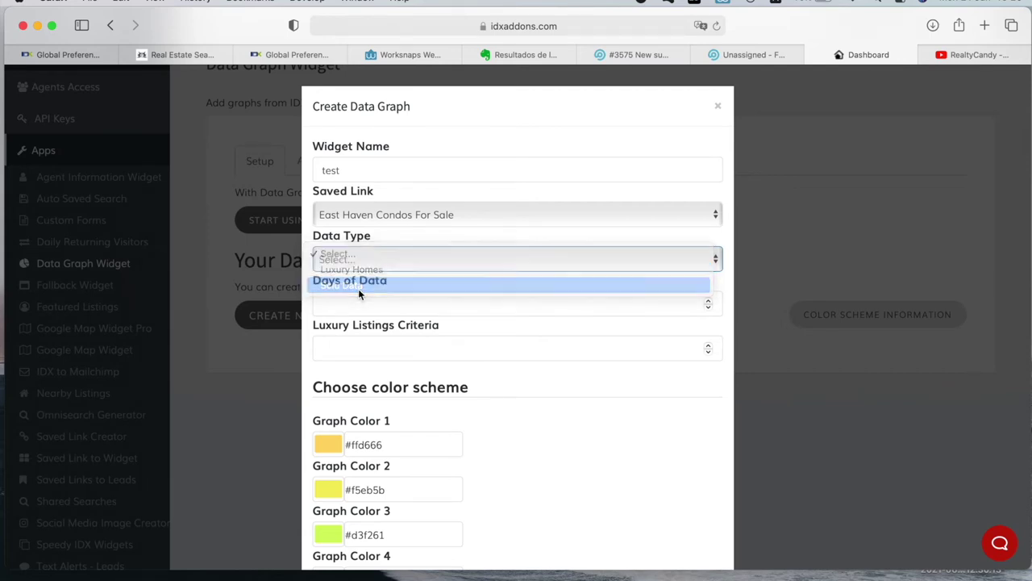
pyautogui.scroll(-1, 385, 244)
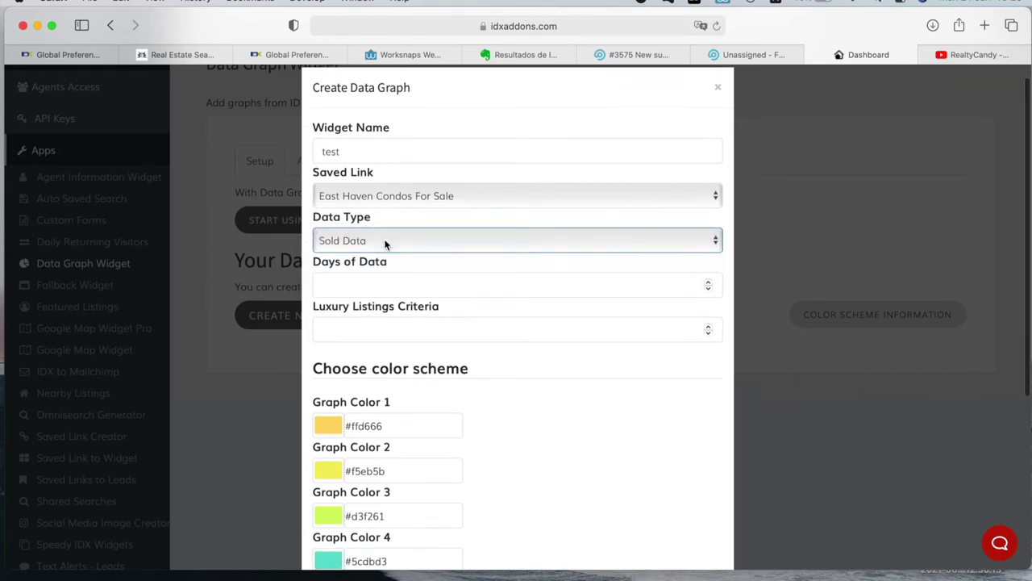
# - Enter 100 Days of Data and a 2000000 Luxury Listings Criteria threshold
pyautogui.click(378, 288)
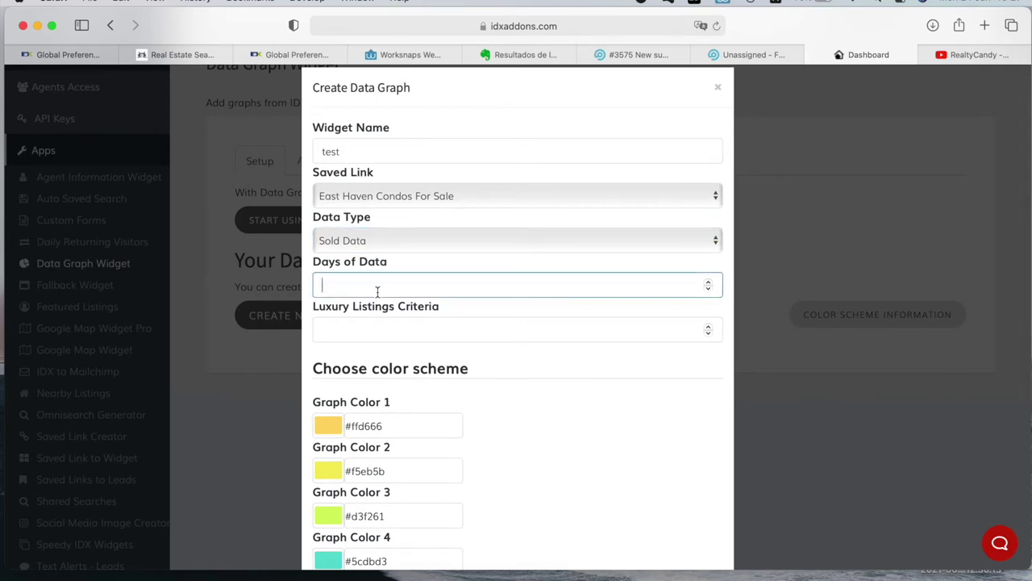
pyautogui.write('100')
pyautogui.click(443, 330)
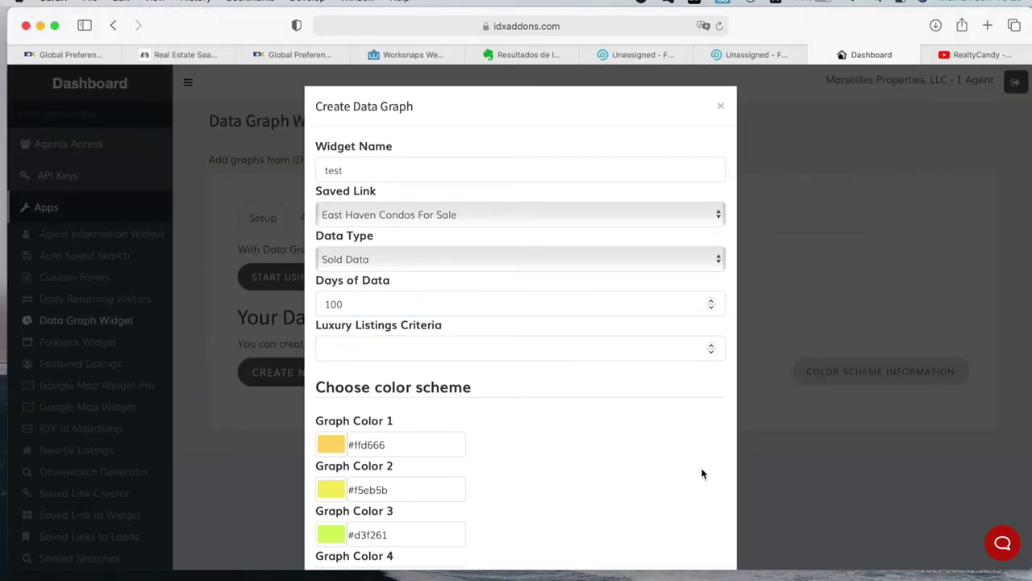
pyautogui.click(576, 347)
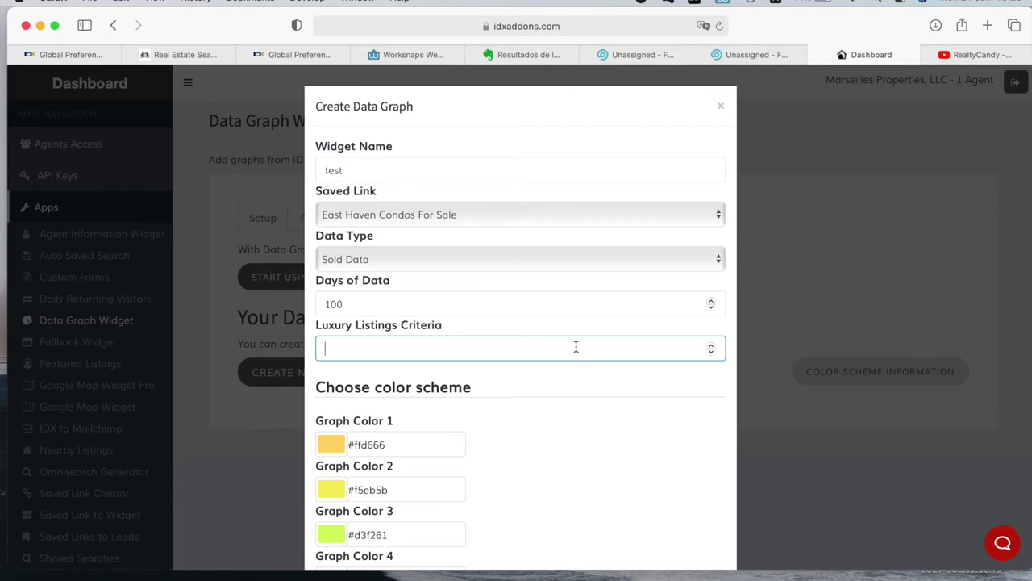
pyautogui.write('2000')
pyautogui.write('000')
pyautogui.scroll(-5, 571, 475)
pyautogui.scroll(-1, 571, 475)
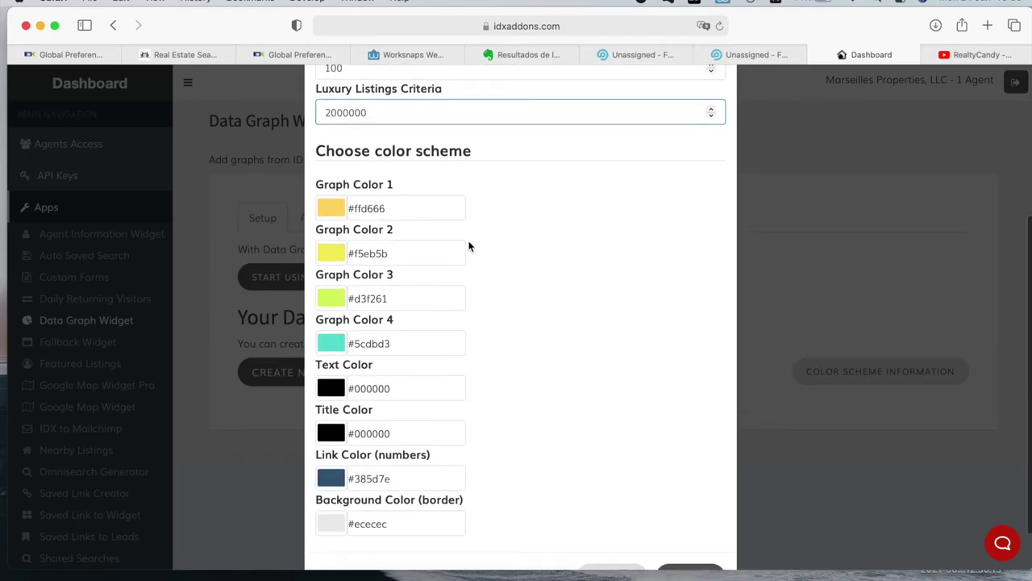
# - Look through the Graph Color 1 and 2 palettes without changing anything
pyautogui.scroll(-1, 462, 288)
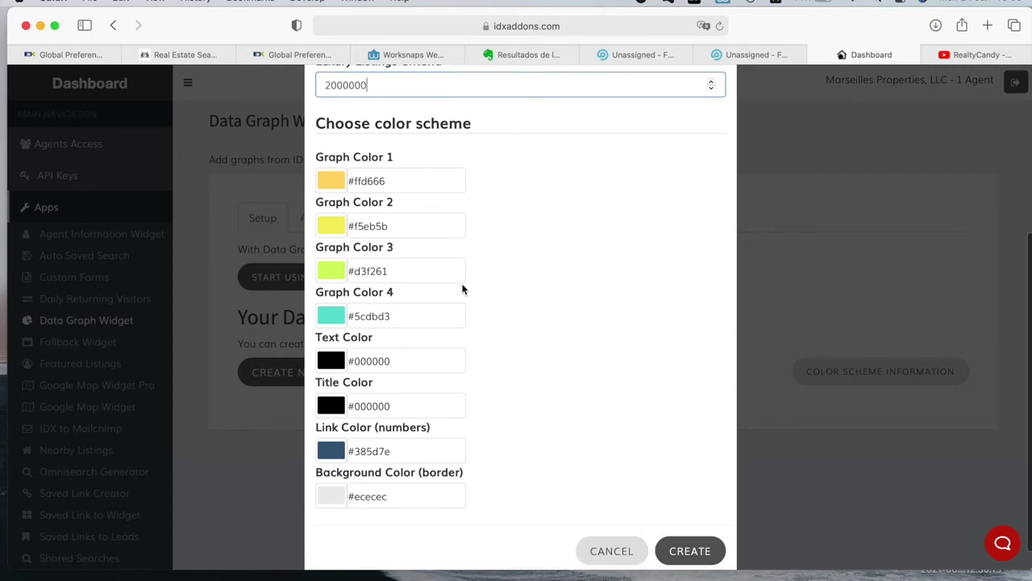
pyautogui.click(331, 185)
pyautogui.click(396, 179)
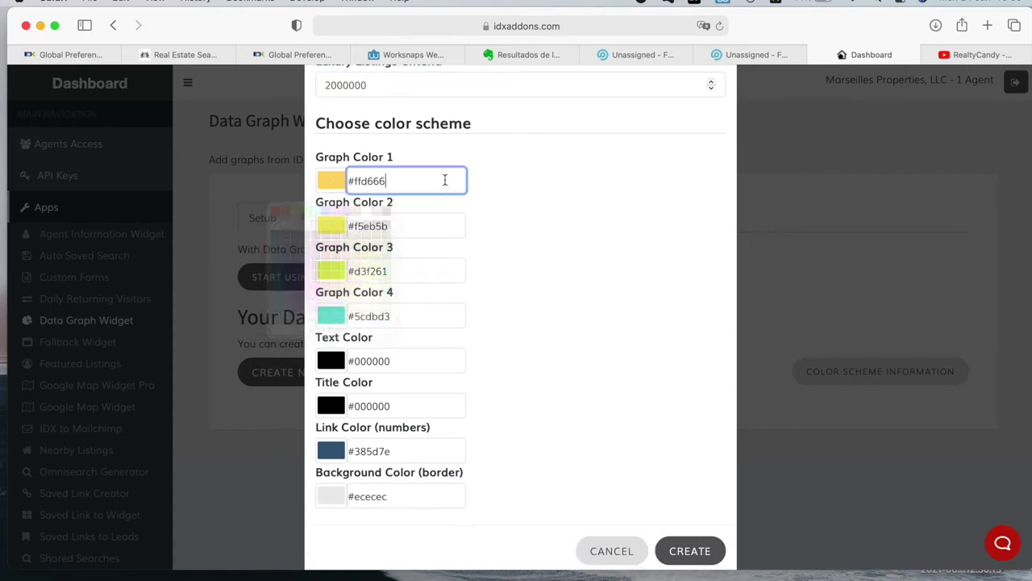
pyautogui.click(330, 228)
pyautogui.click(593, 216)
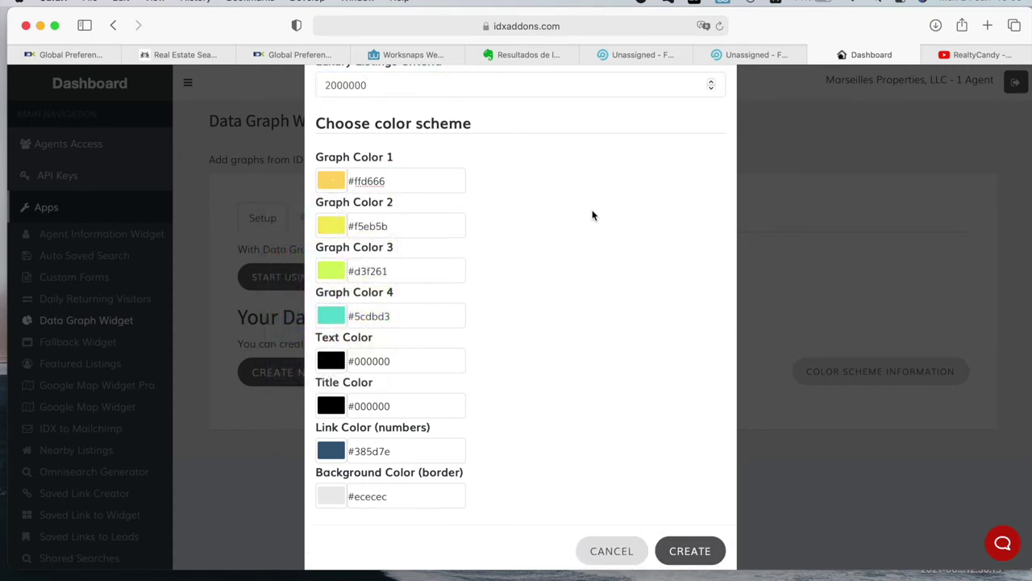
pyautogui.click(328, 229)
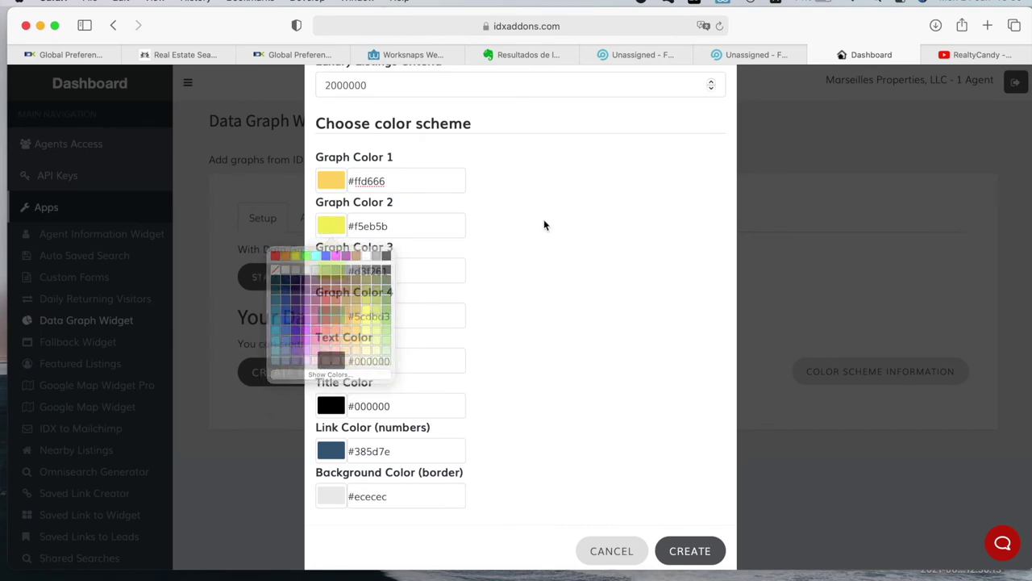
pyautogui.click(545, 224)
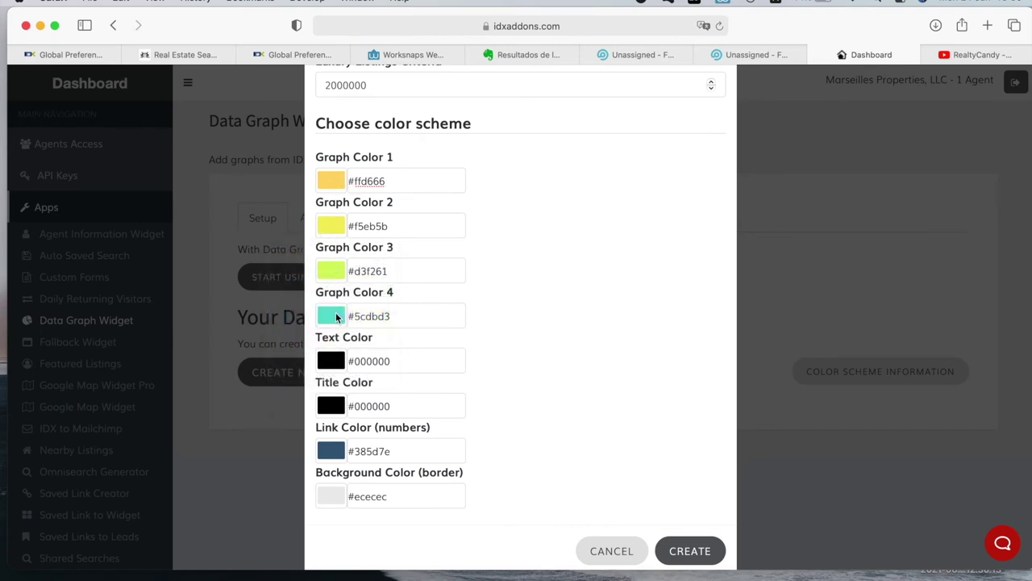
# - Set Graph Color 4 to purple, Color 3 to orange, and Color 2 to light green
pyautogui.click(336, 317)
pyautogui.click(346, 347)
pyautogui.click(343, 373)
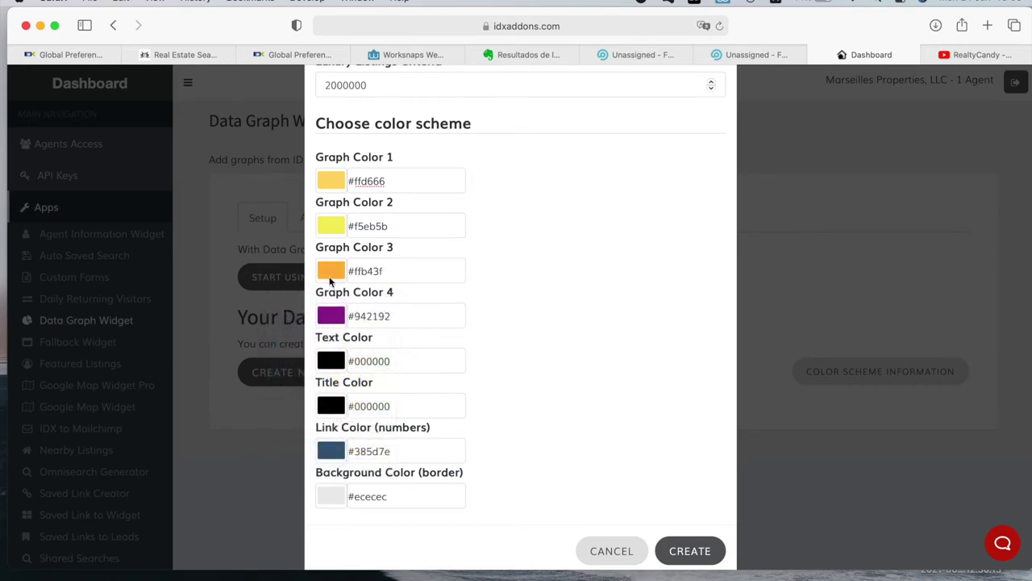
pyautogui.click(335, 226)
pyautogui.click(392, 349)
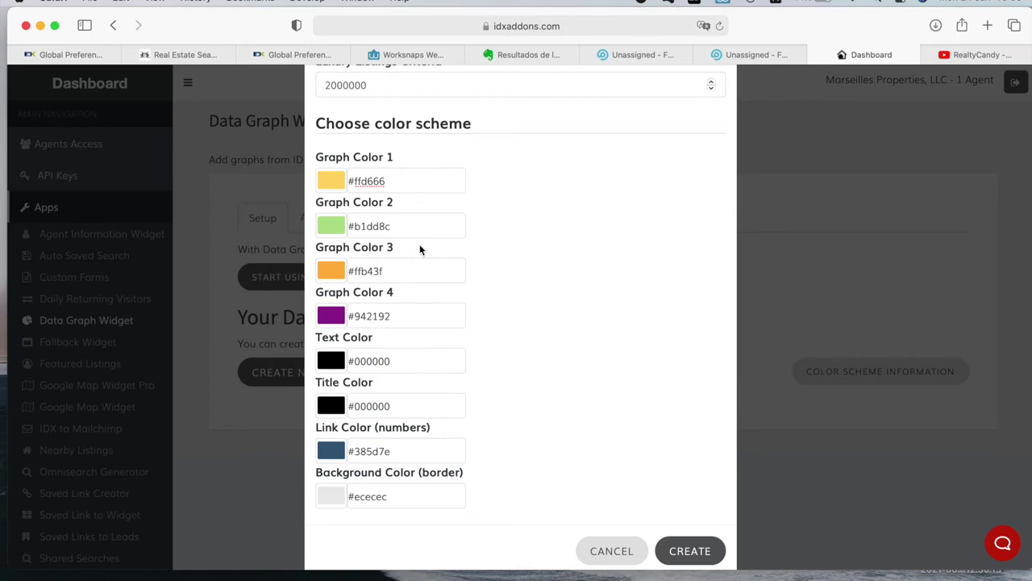
pyautogui.scroll(-1, 418, 244)
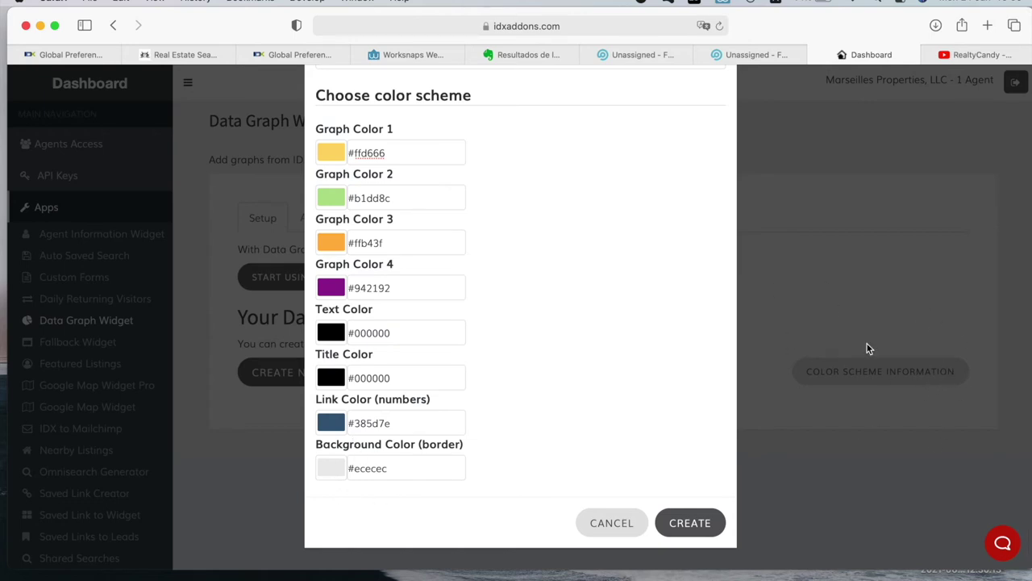
# - Create the test data graph and expand its saved details
pyautogui.click(690, 524)
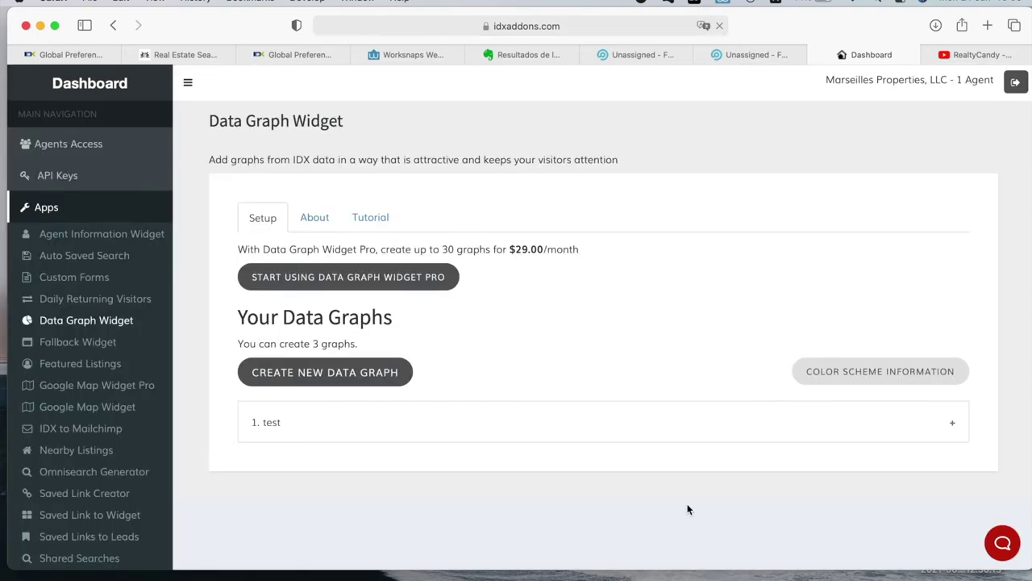
pyautogui.click(598, 432)
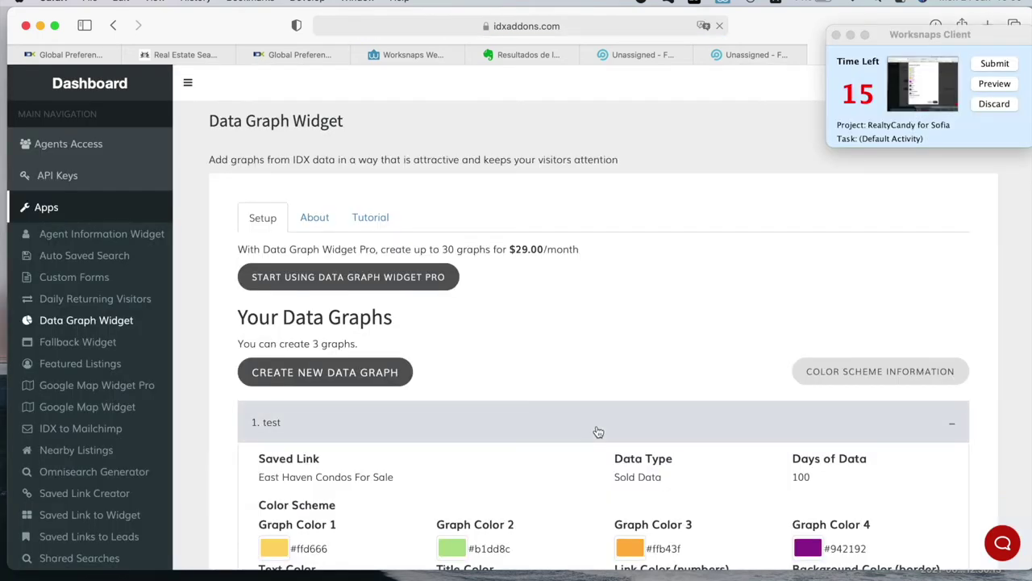
pyautogui.scroll(-5, 566, 345)
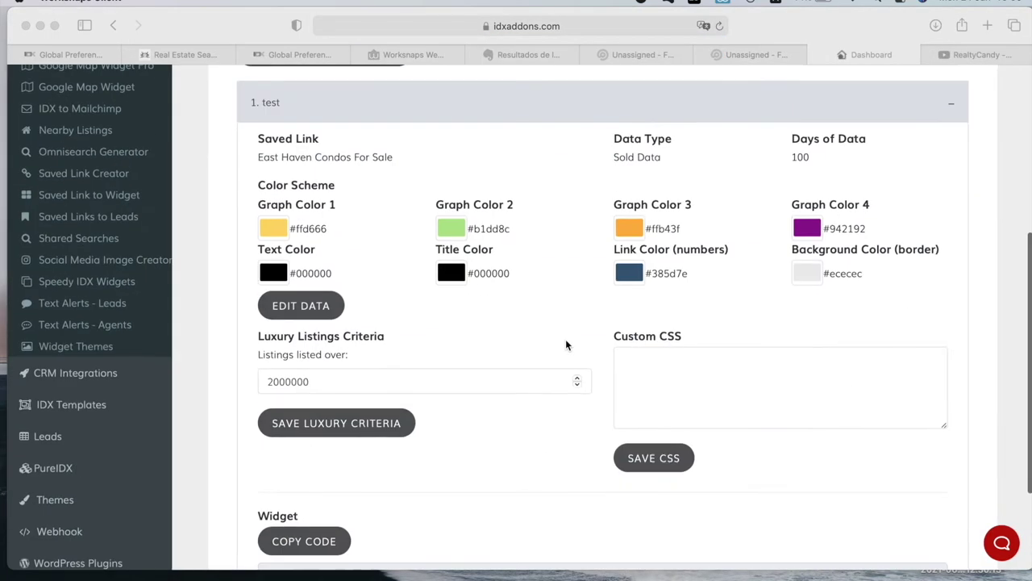
# - Open the Color Scheme Information guide for data graph colours
pyautogui.scroll(2, 528, 268)
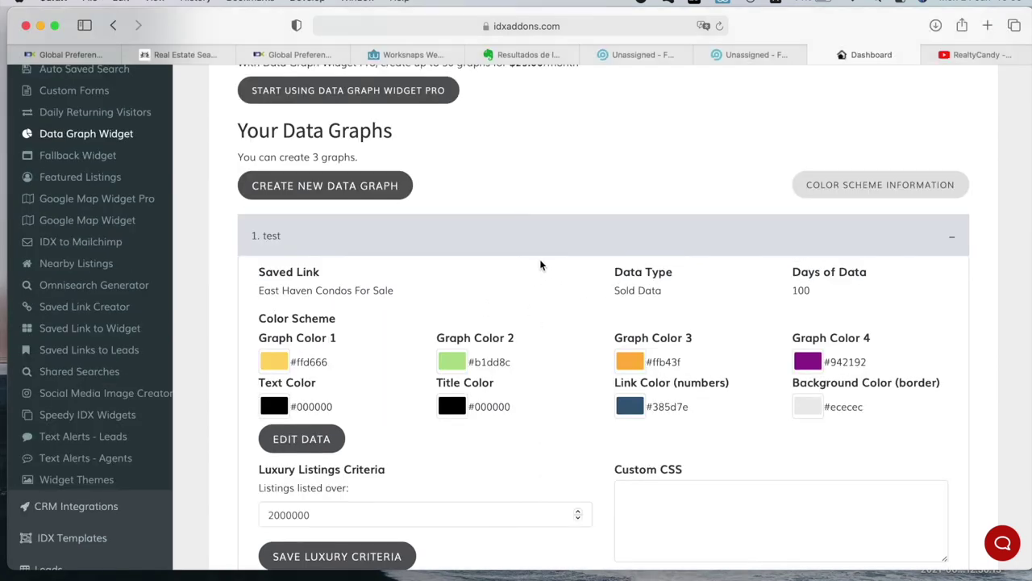
pyautogui.click(840, 199)
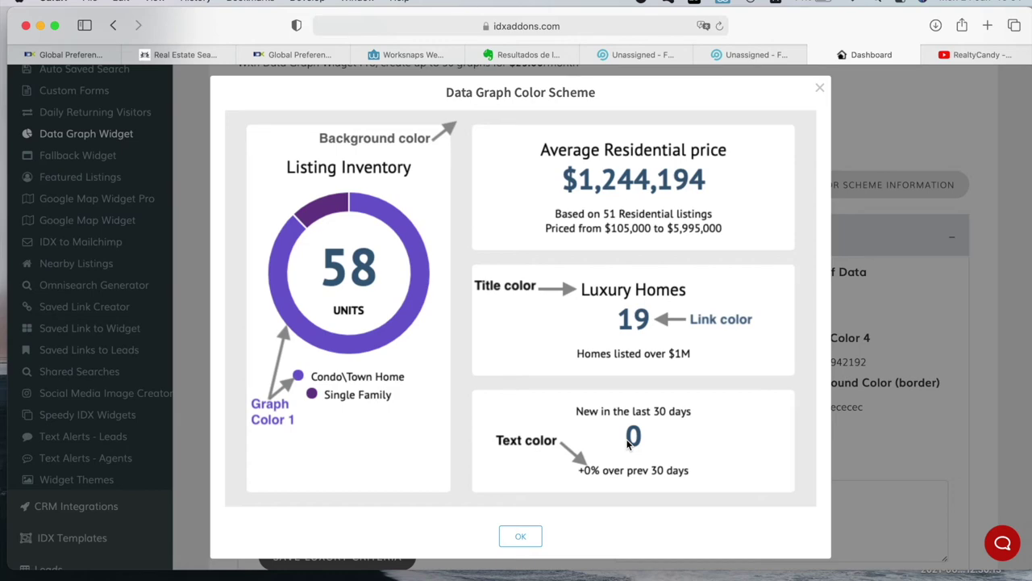
# - Close the colour scheme guide and open the test graph for editing
pyautogui.click(819, 87)
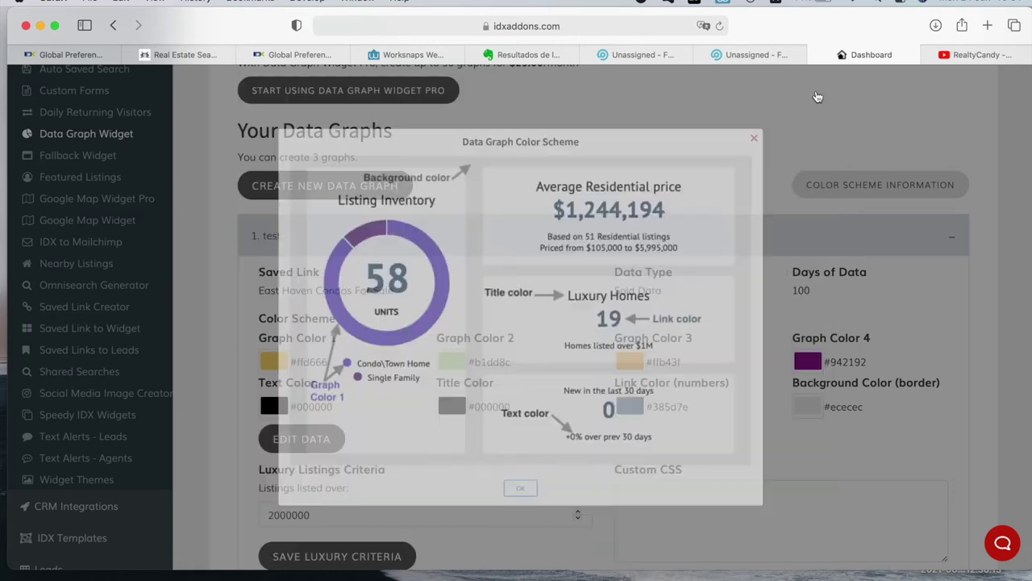
pyautogui.scroll(-3, 552, 383)
pyautogui.scroll(2, 484, 363)
pyautogui.click(337, 345)
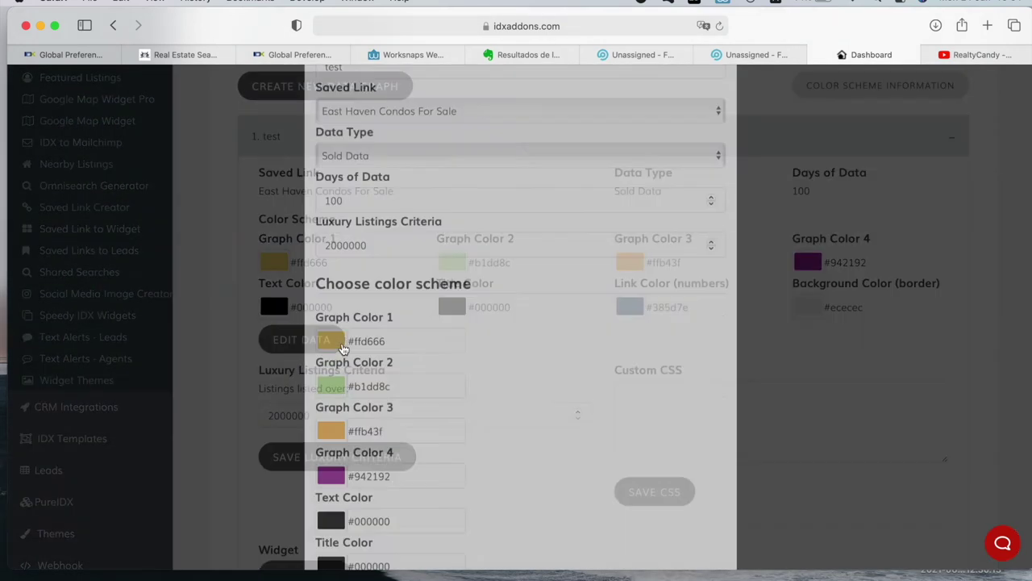
pyautogui.scroll(-5, 460, 462)
pyautogui.scroll(-1, 348, 419)
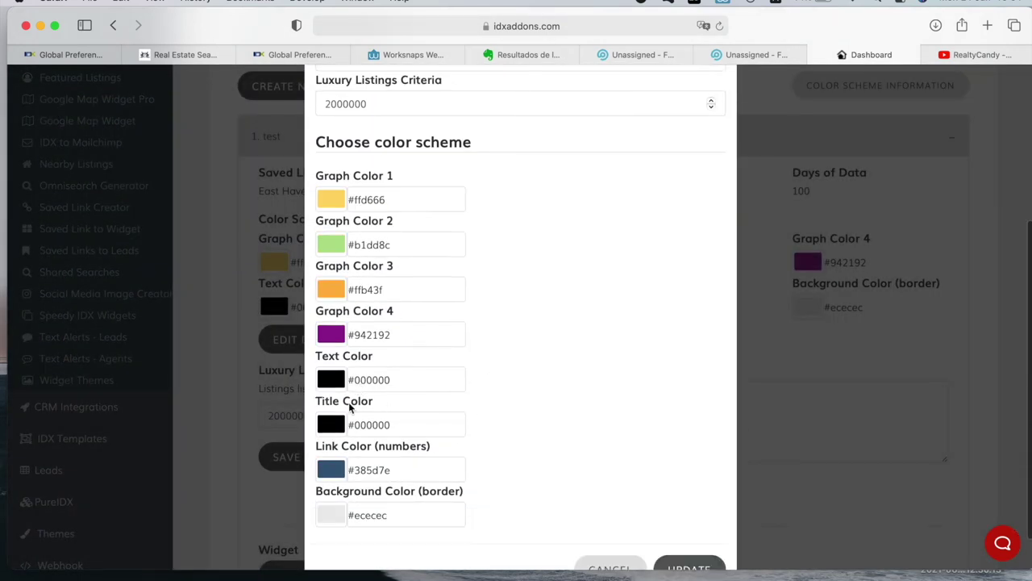
# - Set Text Color to dark grey #606060 and Link Color to red #e32400, then update
pyautogui.click(333, 380)
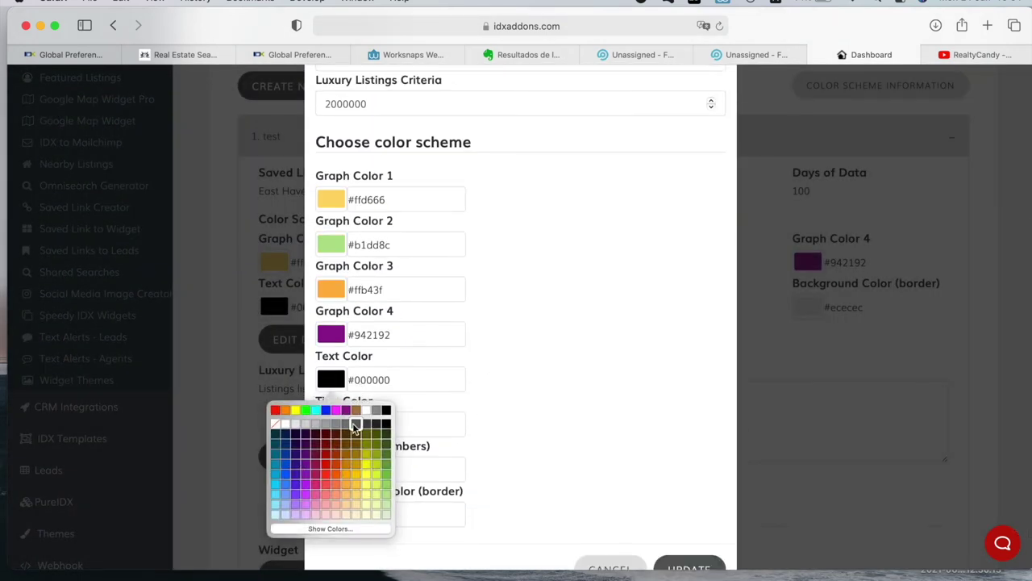
pyautogui.click(346, 424)
pyautogui.click(332, 380)
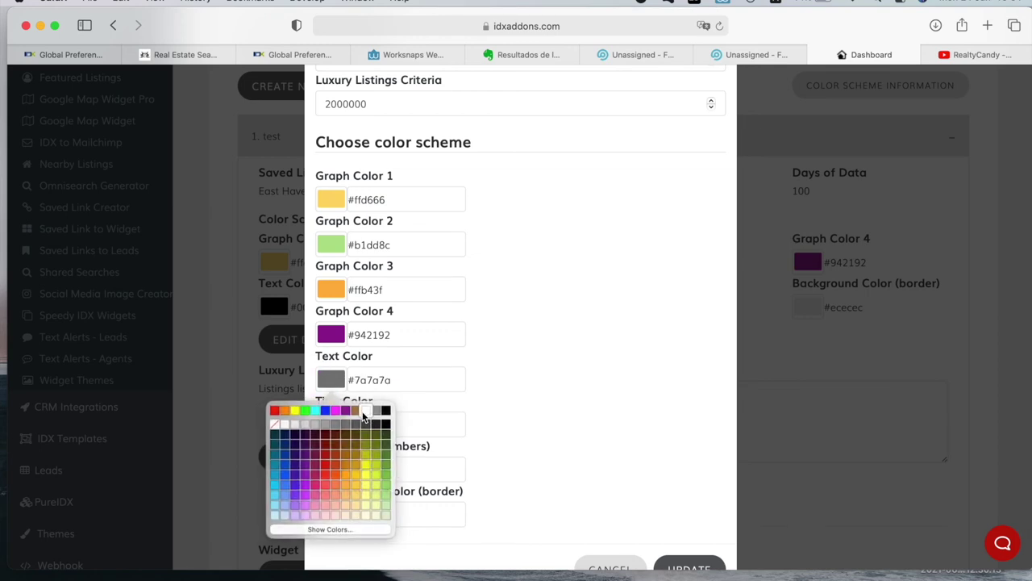
pyautogui.click(360, 426)
pyautogui.scroll(-1, 430, 422)
pyautogui.click(330, 410)
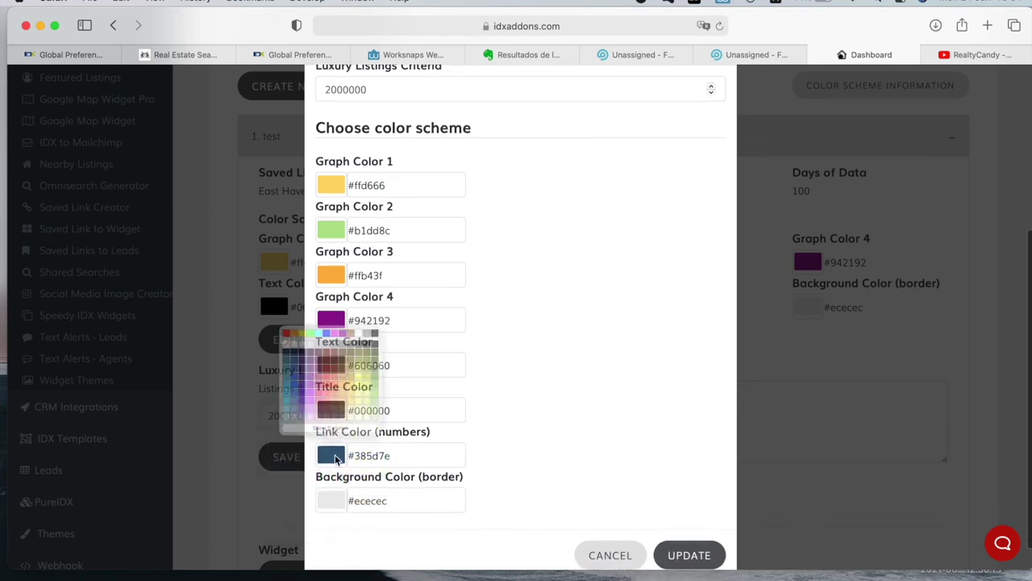
pyautogui.click(325, 358)
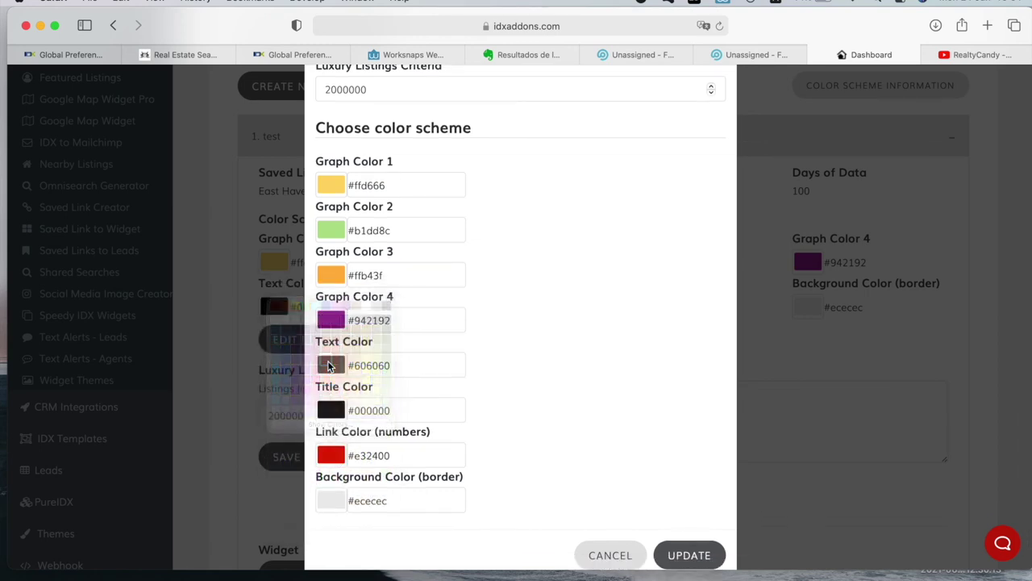
pyautogui.click(689, 555)
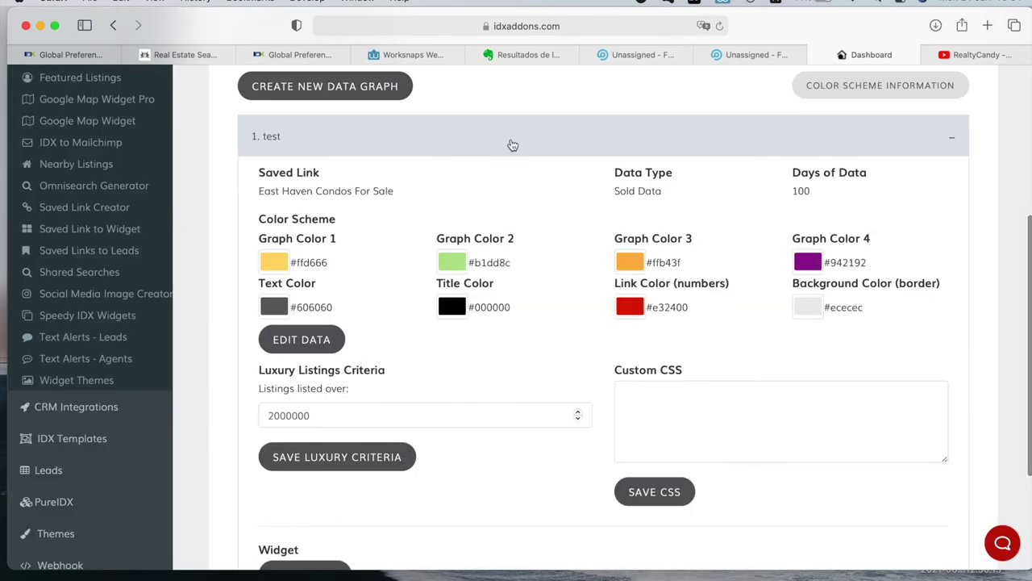
# - Click around the luxury listings and Custom CSS fields, leaving them unchanged
pyautogui.scroll(-3, 449, 274)
pyautogui.scroll(3, 511, 143)
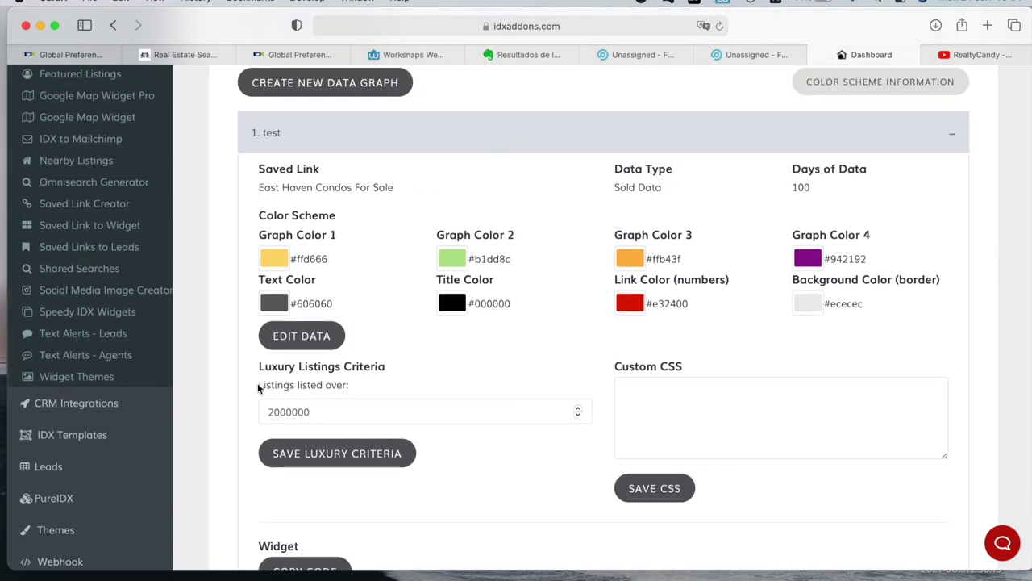
pyautogui.moveTo(259, 385); pyautogui.dragTo(369, 385)
pyautogui.click(296, 383)
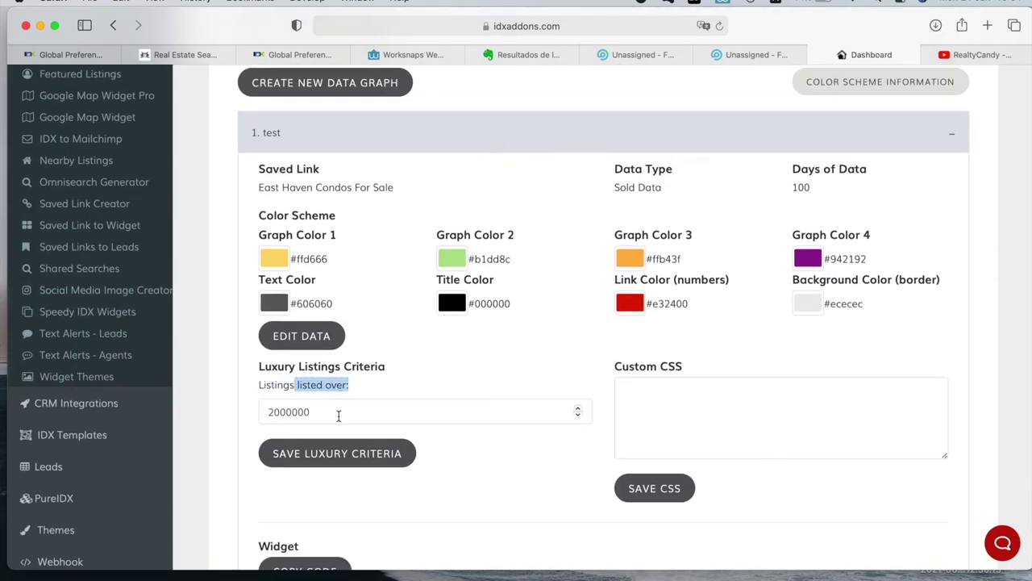
pyautogui.click(338, 413)
pyautogui.click(467, 344)
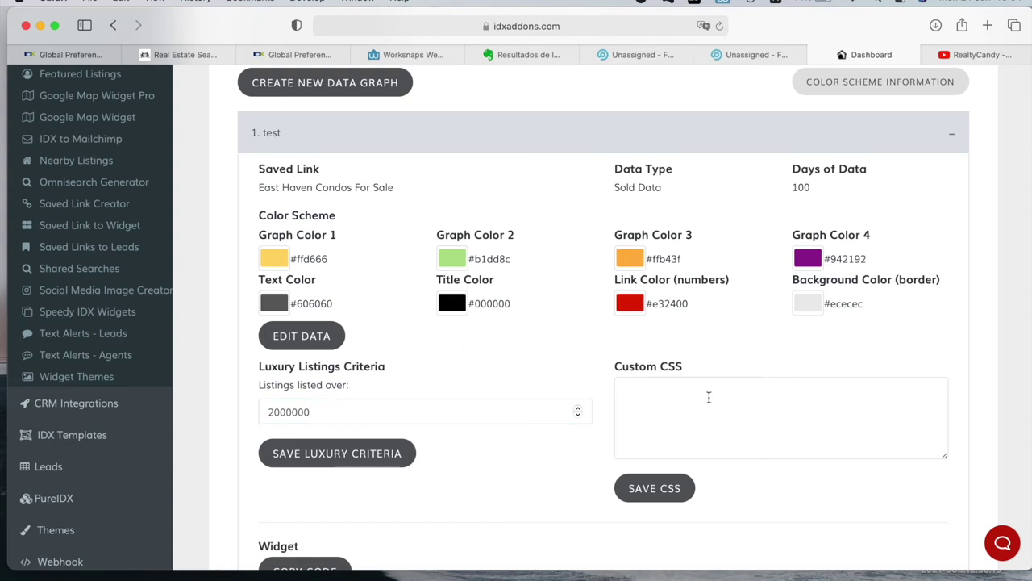
pyautogui.click(726, 400)
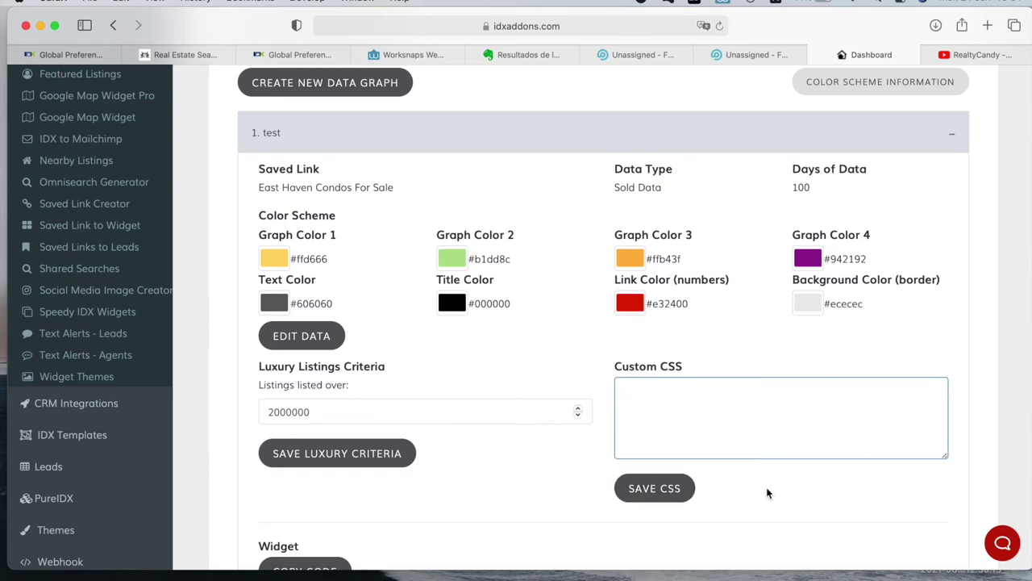
# - Copy the test graph's widget embed script with COPY CODE
pyautogui.scroll(1, 699, 430)
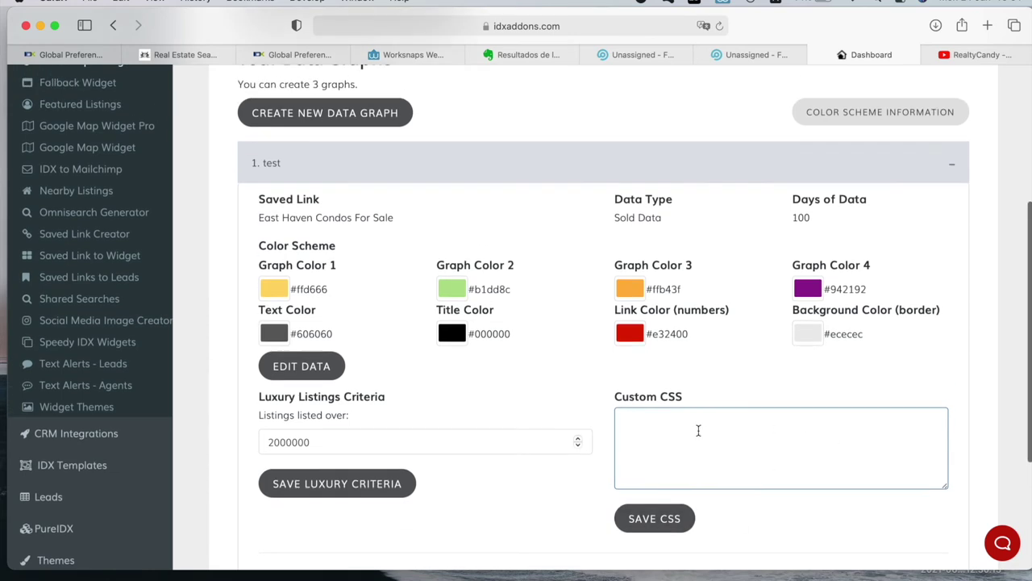
pyautogui.scroll(-2, 620, 355)
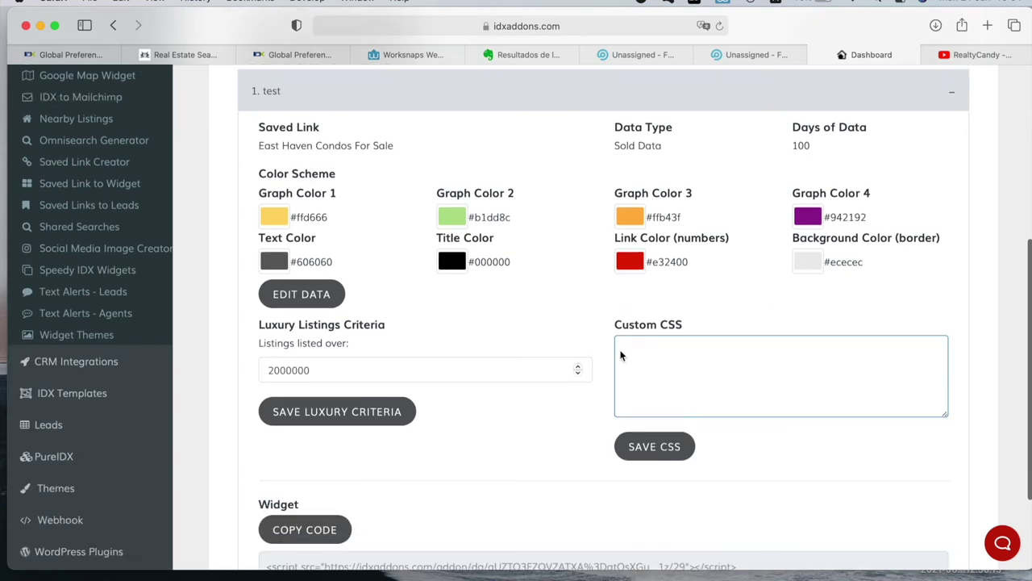
pyautogui.scroll(-3, 620, 354)
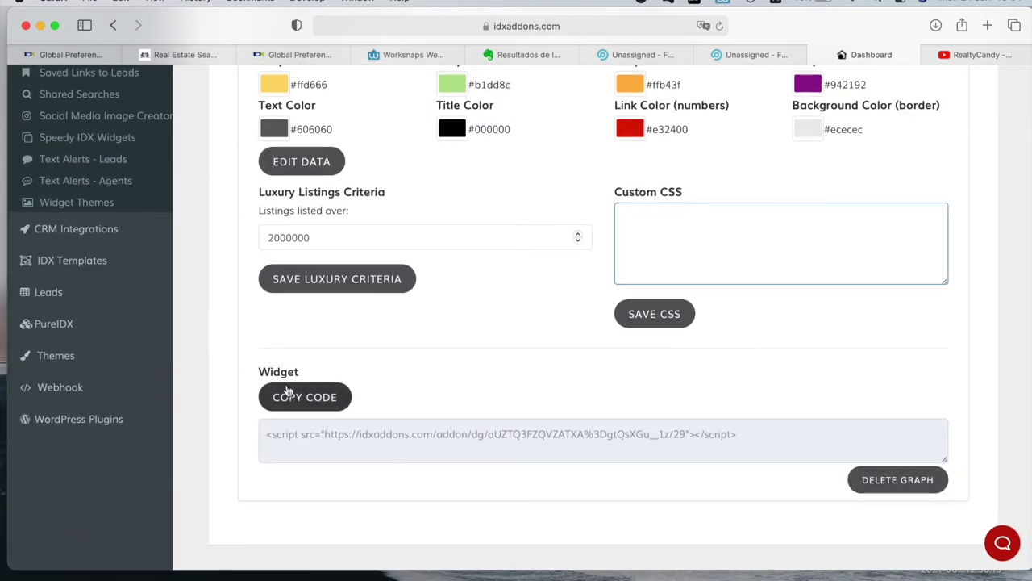
pyautogui.click(288, 392)
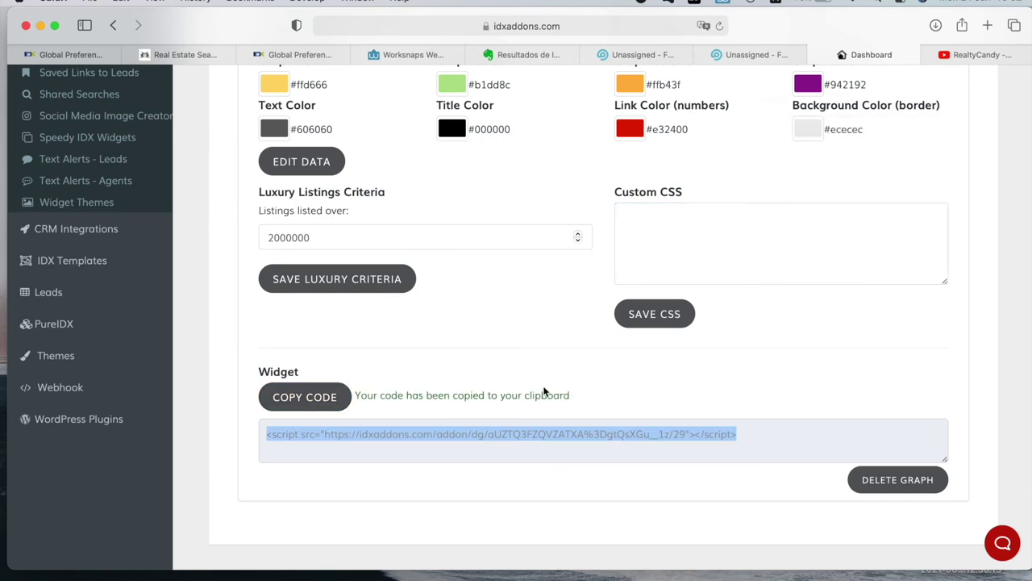
pyautogui.click(987, 25)
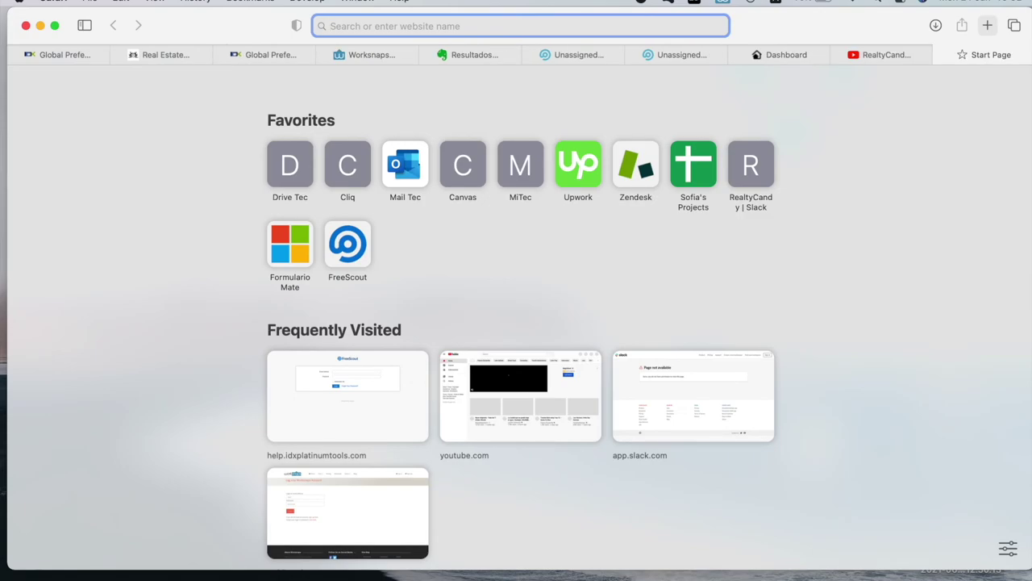
# - Load jsfiddle.net, paste the widget script into the HTML pane, and run the preview
pyautogui.write('jsf')
pyautogui.press('Return')
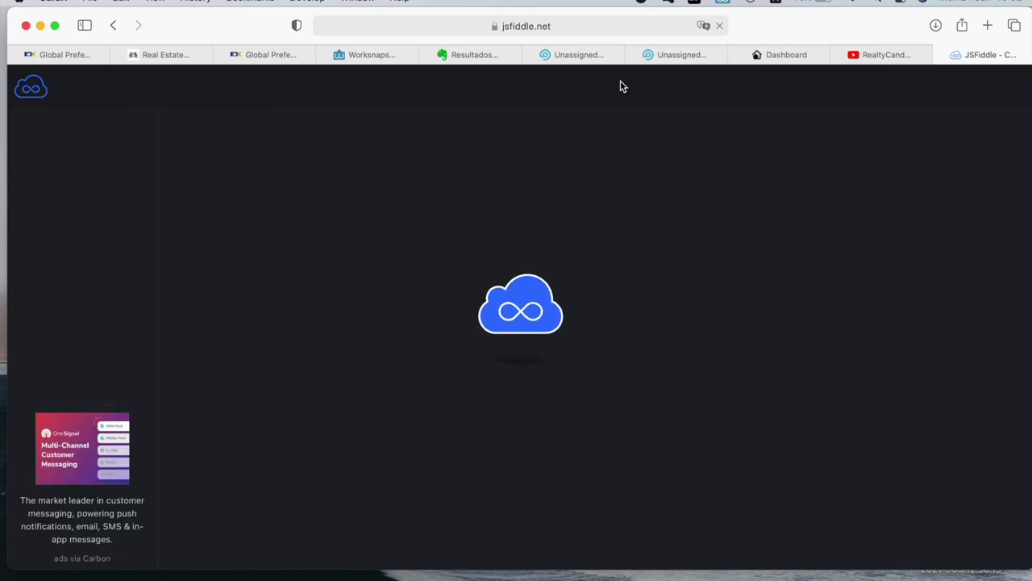
pyautogui.click(277, 165)
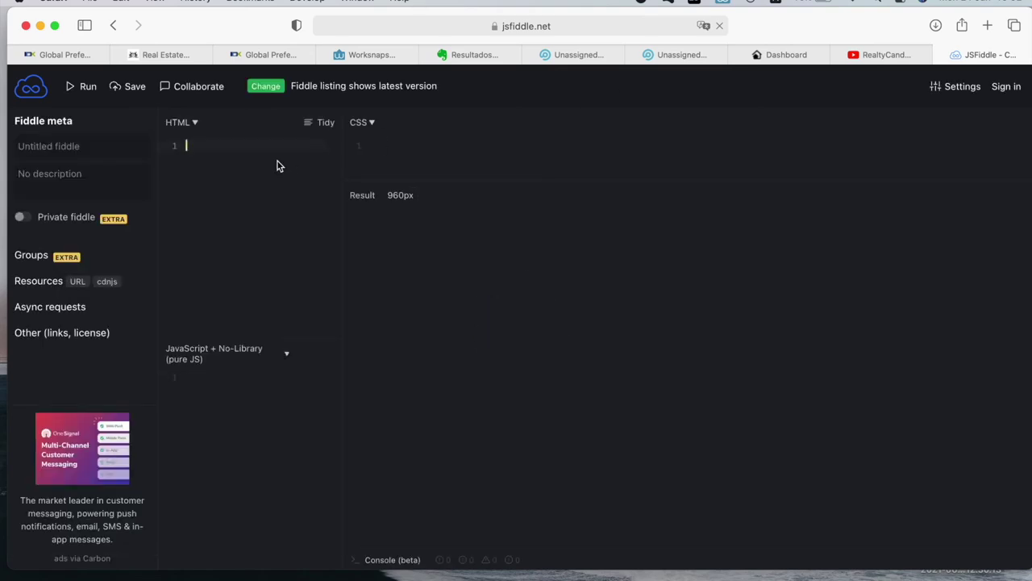
pyautogui.press('super+v')
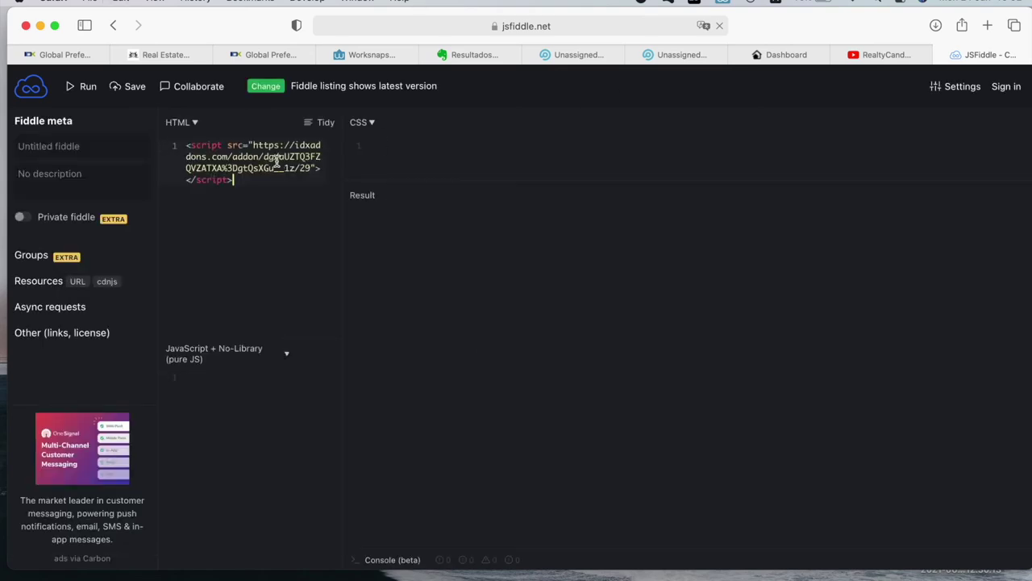
pyautogui.click(79, 87)
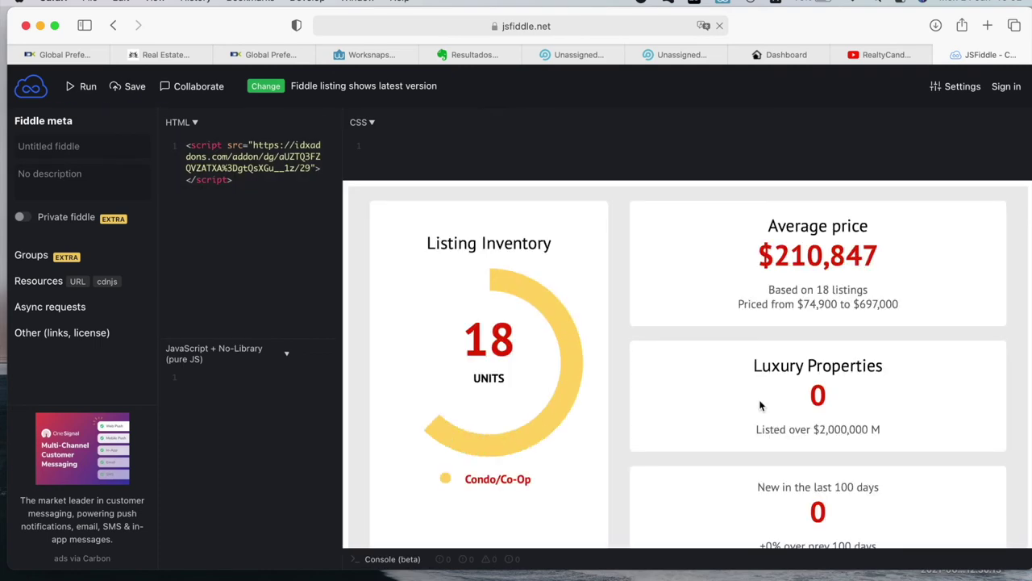
pyautogui.scroll(-1, 573, 304)
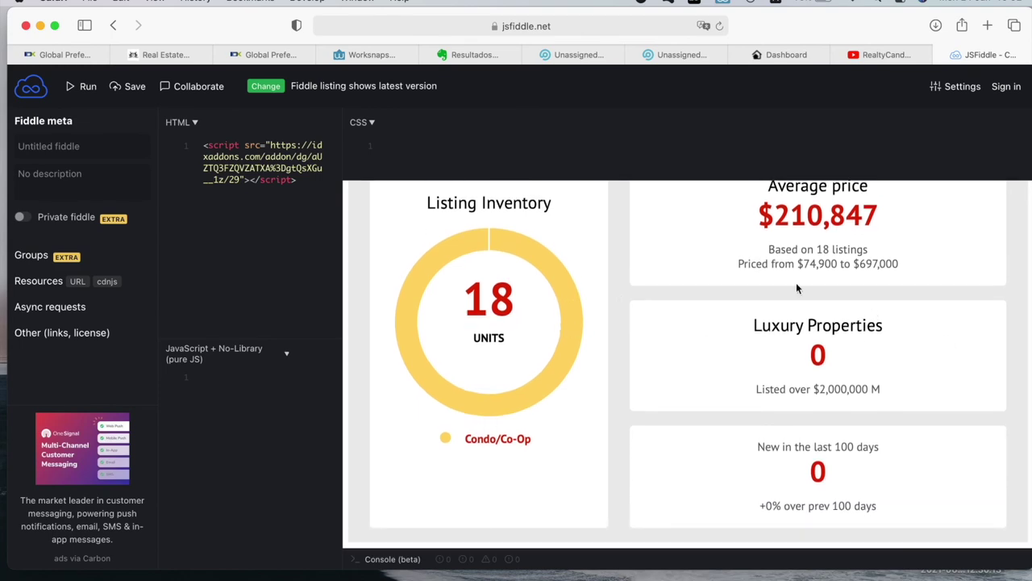
pyautogui.click(783, 54)
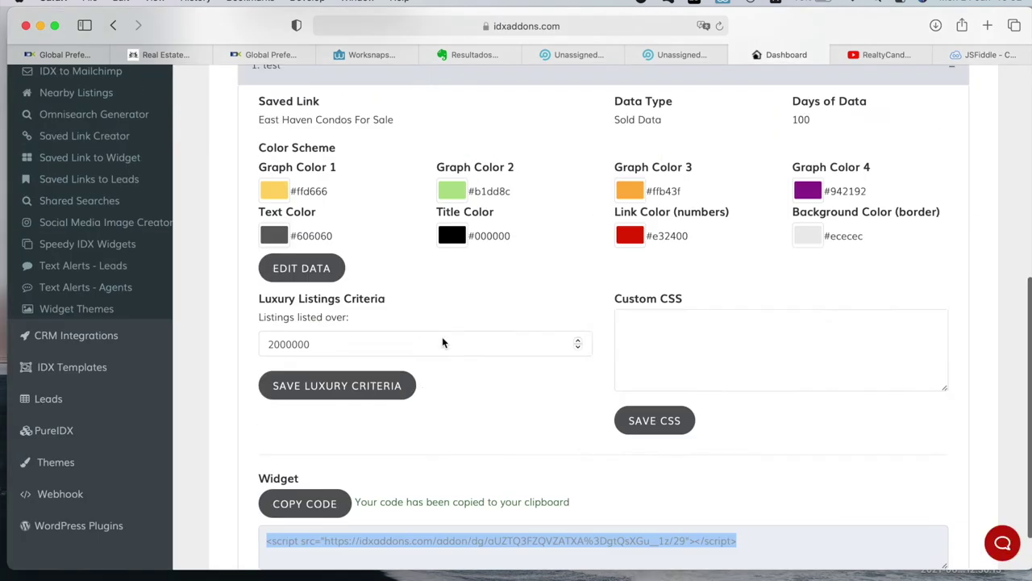
# - Glance over the graph settings, then switch back to the JSFiddle widget preview
pyautogui.scroll(3, 442, 343)
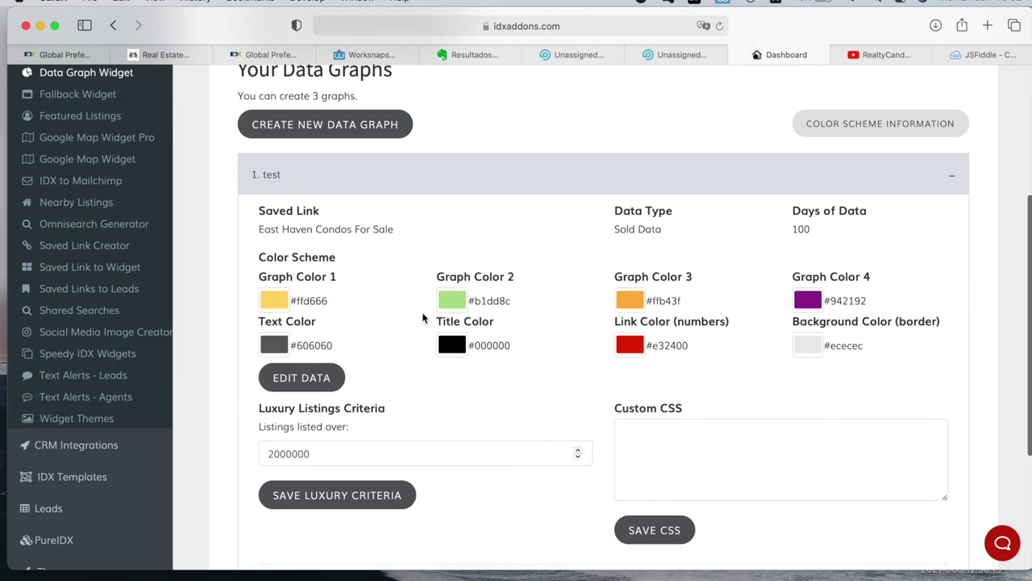
pyautogui.click(982, 54)
pyautogui.scroll(-1, 685, 362)
pyautogui.scroll(1, 685, 363)
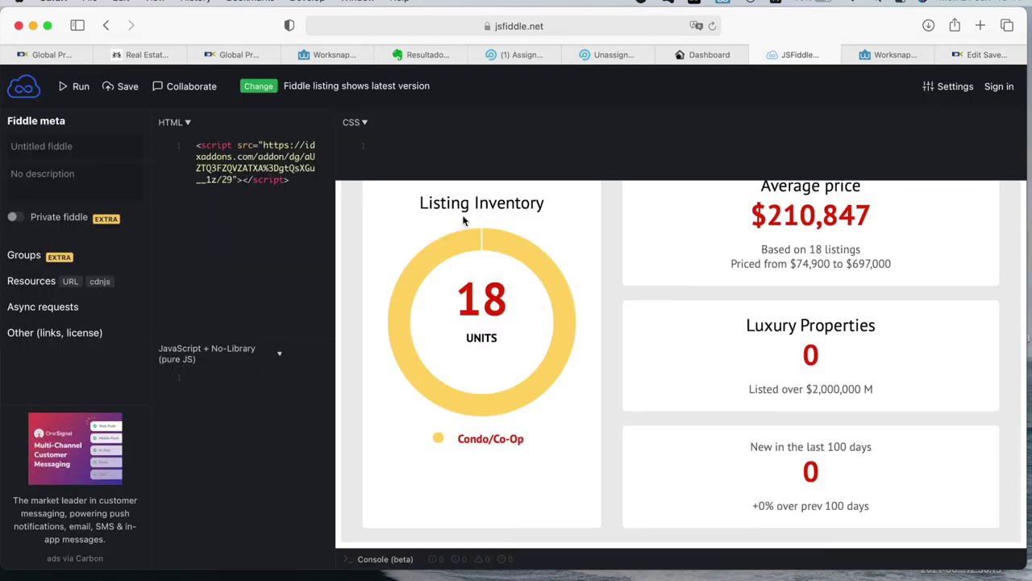
# - Highlight the &pt=3 parameter in the East Haven saved link, then close the Worksnaps tab
pyautogui.click(974, 55)
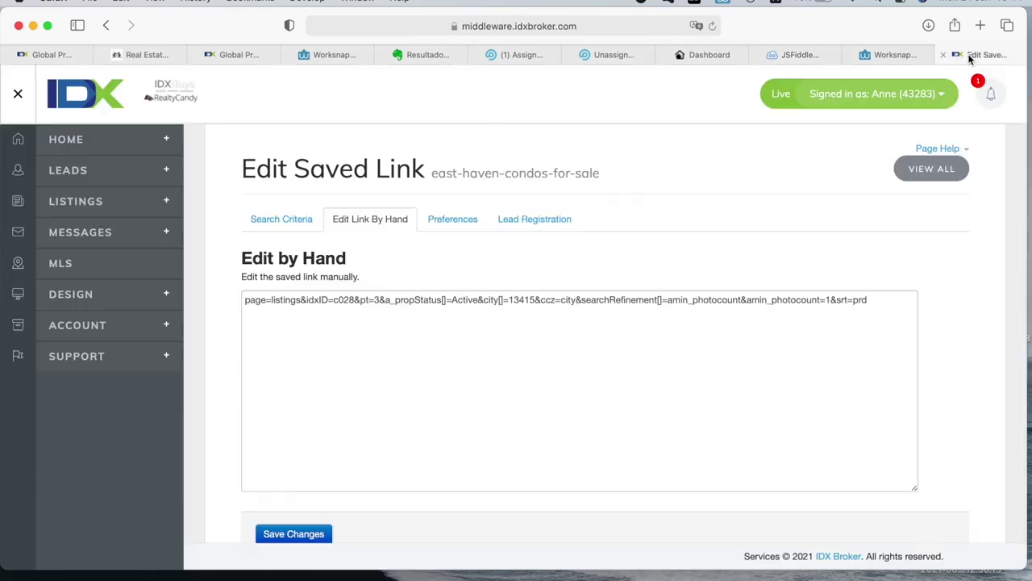
pyautogui.moveTo(380, 300); pyautogui.dragTo(353, 301)
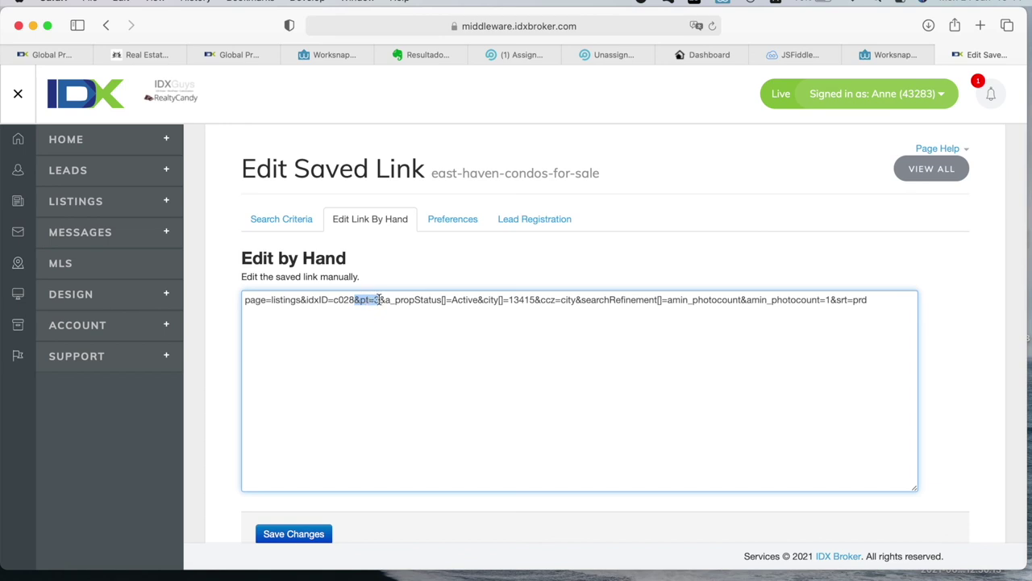
pyautogui.click(565, 336)
pyautogui.click(853, 54)
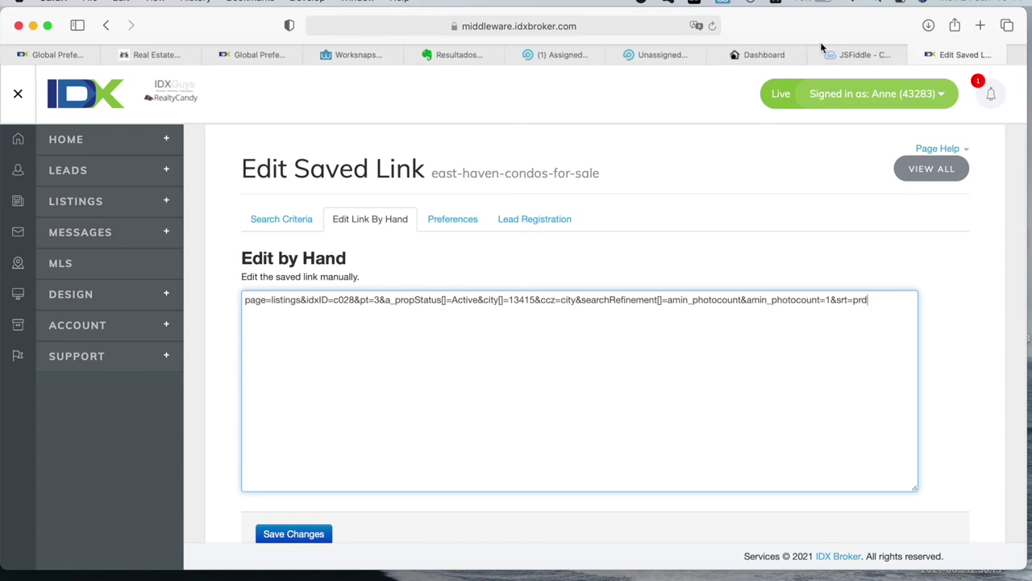
# - Compare the JSFiddle widget preview against the link's &pt=3 parameter, then return to the Data Graph Widget page
pyautogui.click(888, 54)
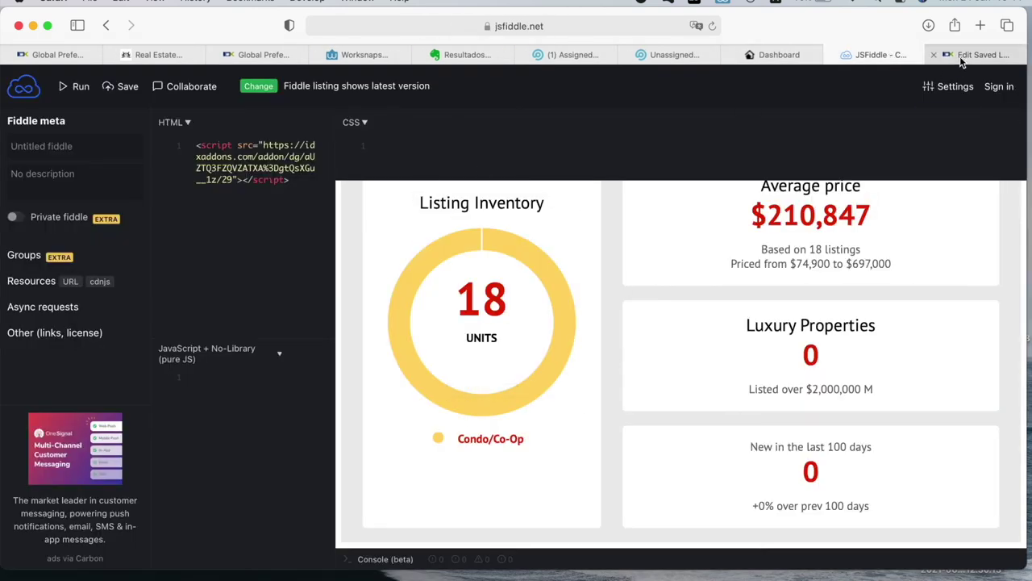
pyautogui.moveTo(979, 55)
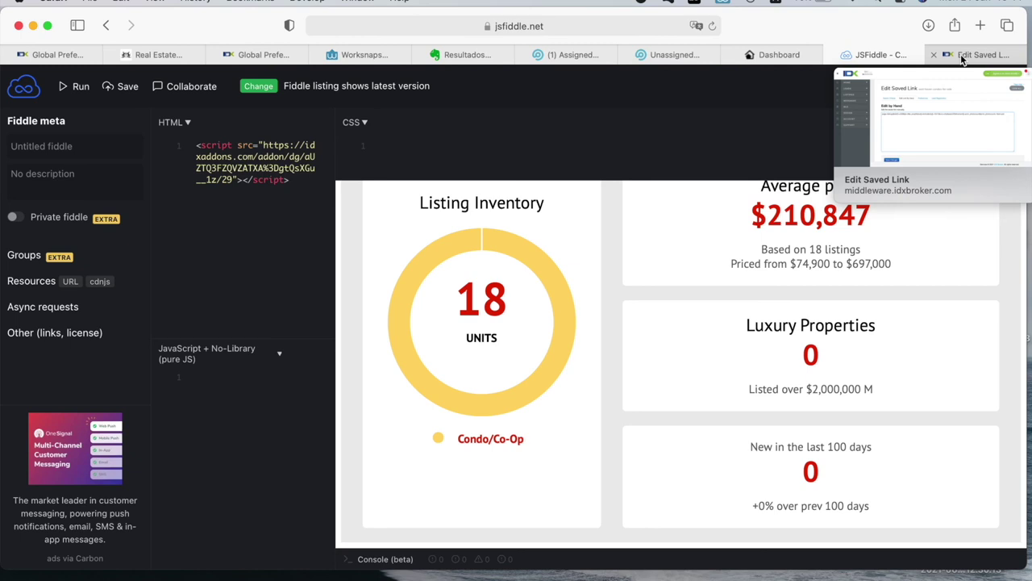
pyautogui.click(961, 60)
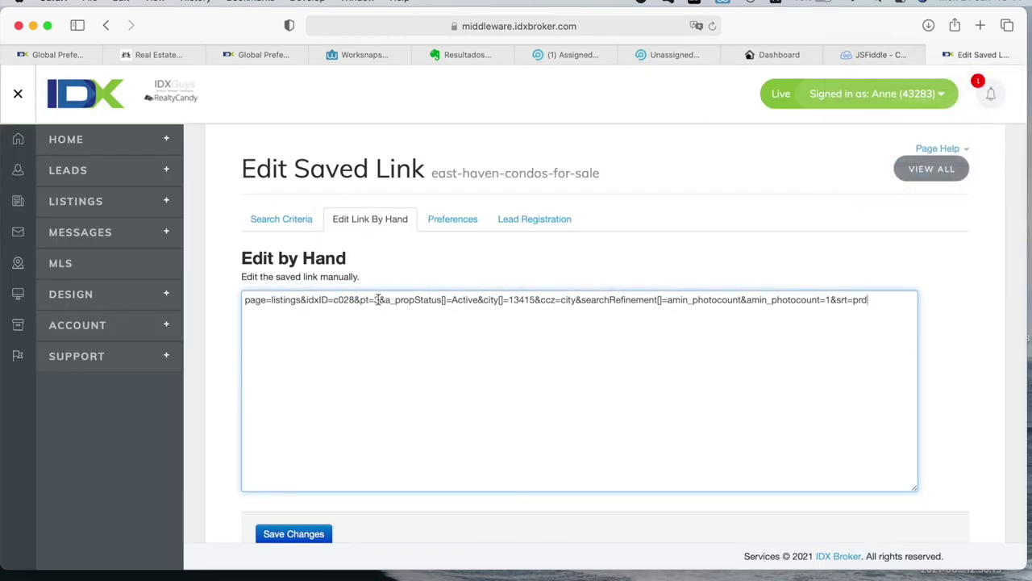
pyautogui.moveTo(379, 299); pyautogui.dragTo(355, 299)
pyautogui.click(774, 54)
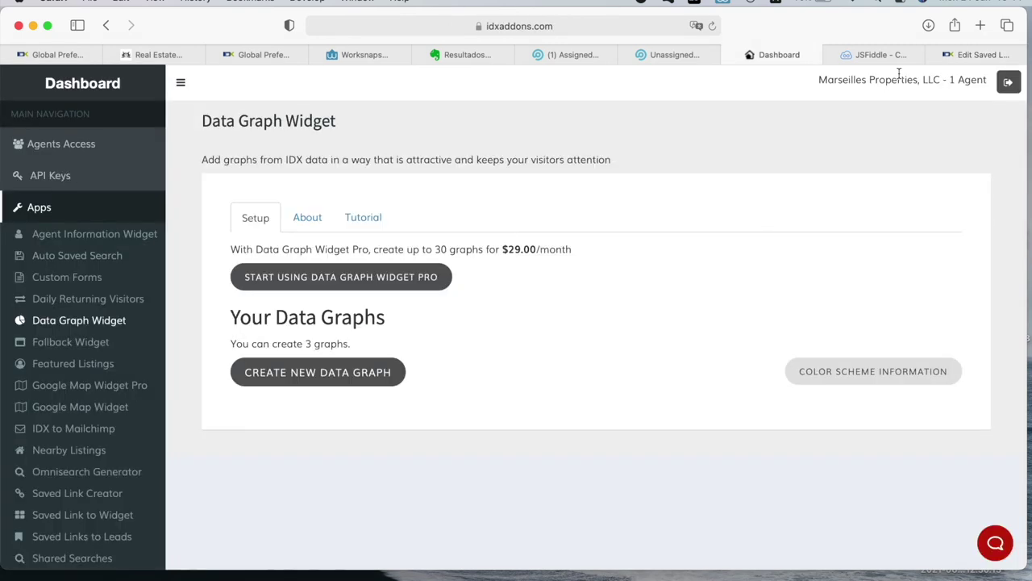